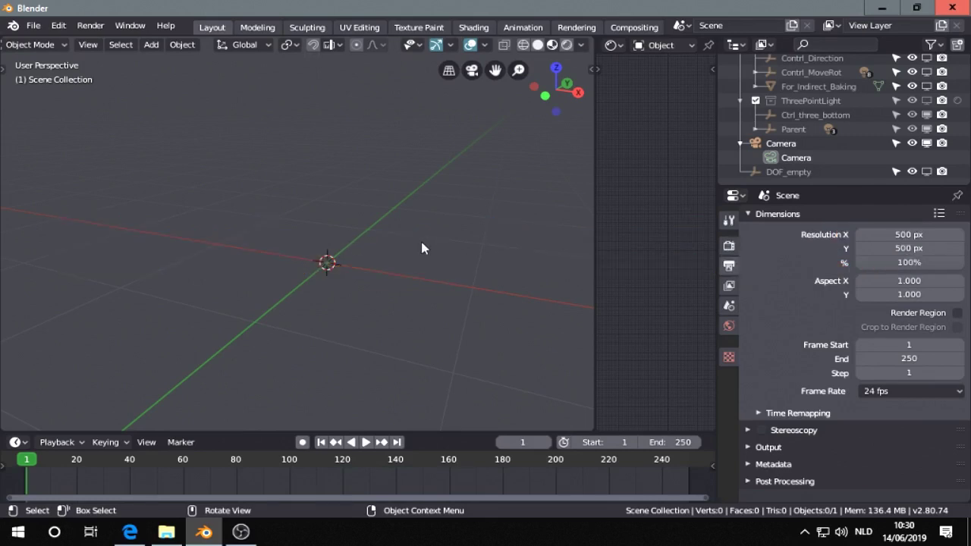
# Orbit the empty scene slightly and open the Edit menu
pyautogui.moveTo(369, 258); pyautogui.dragTo(407, 250, button='middle')
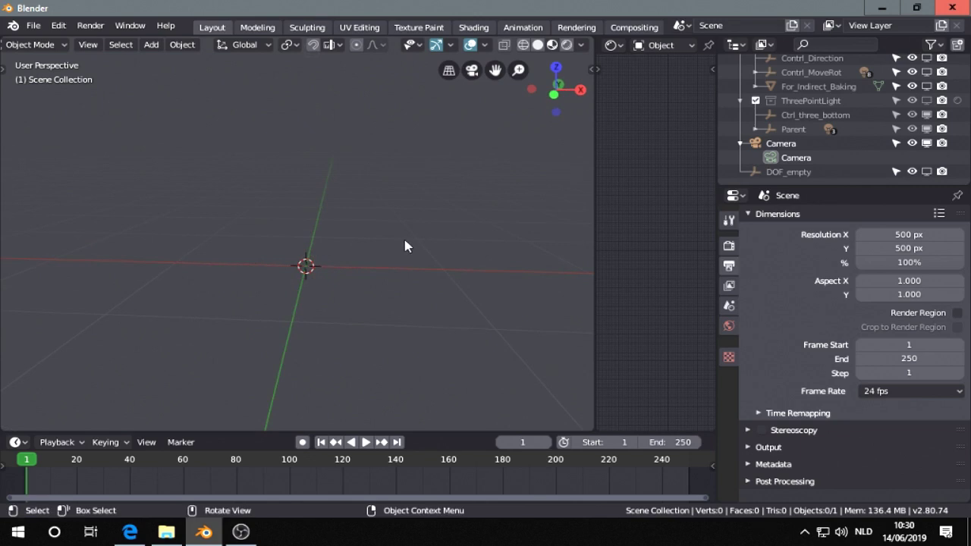
pyautogui.click(61, 28)
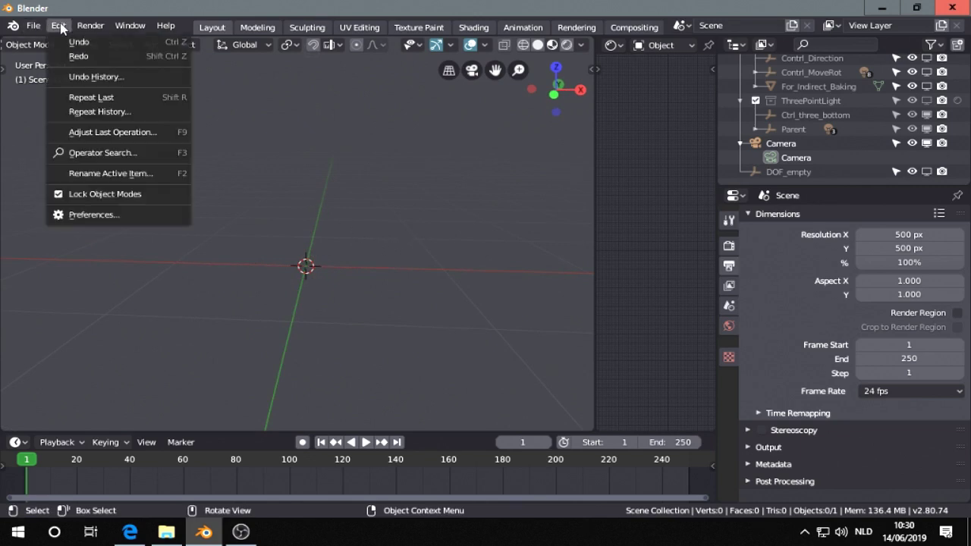
# Open Preferences full-screen and search add-ons for 'bsu' and 'extra' to confirm they are enabled
pyautogui.click(93, 215)
pyautogui.click(455, 44)
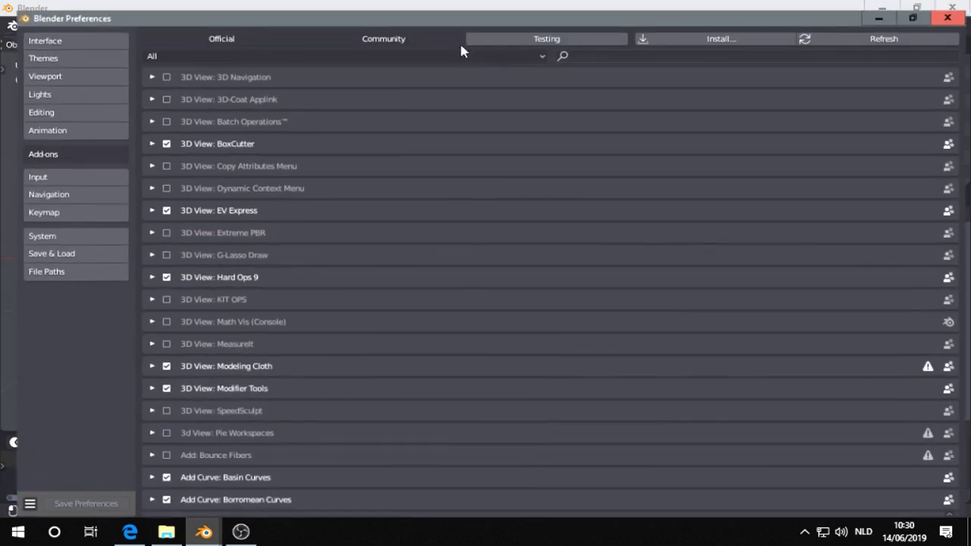
pyautogui.click(599, 48)
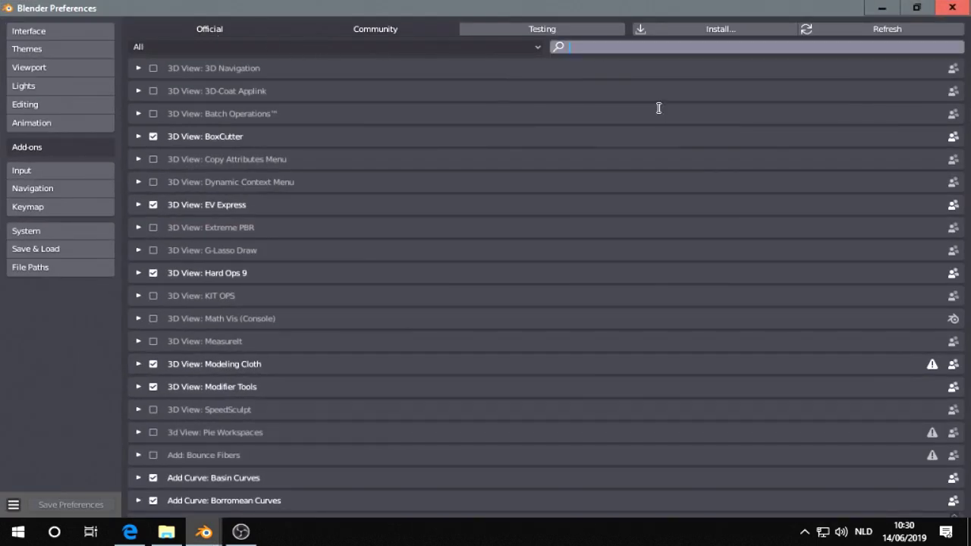
pyautogui.write('b')
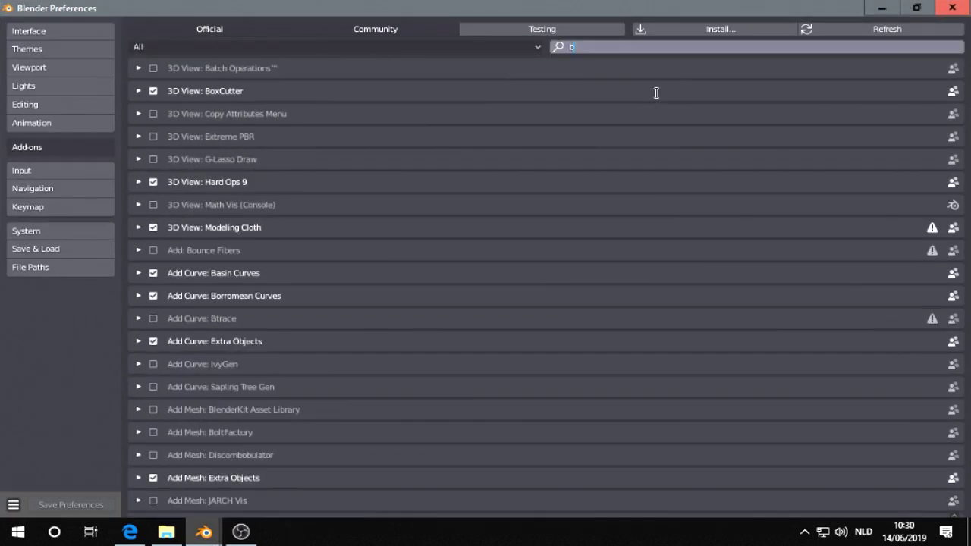
pyautogui.write('surf')
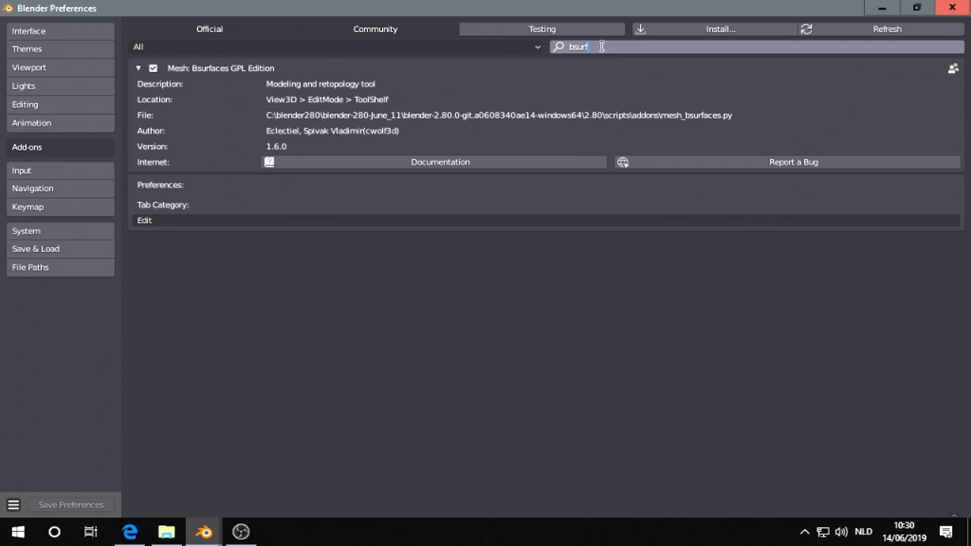
pyautogui.write('e')
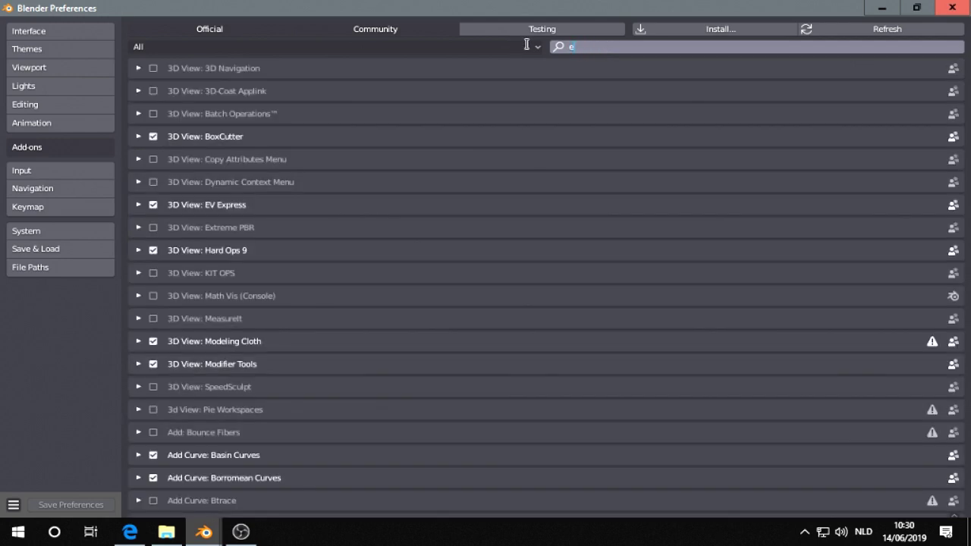
pyautogui.write('xtra')
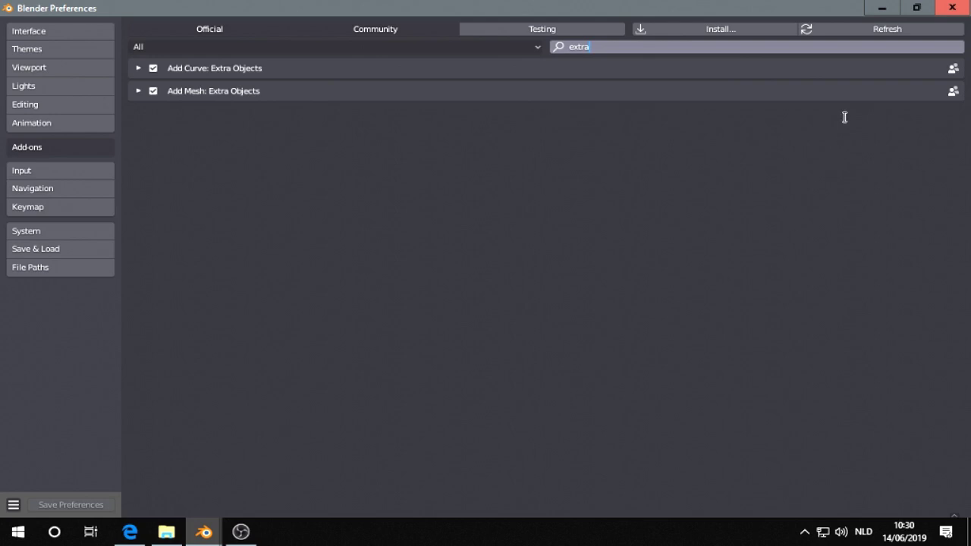
# Return to the scene and add a Single Vert mesh object at the origin
pyautogui.click(881, 14)
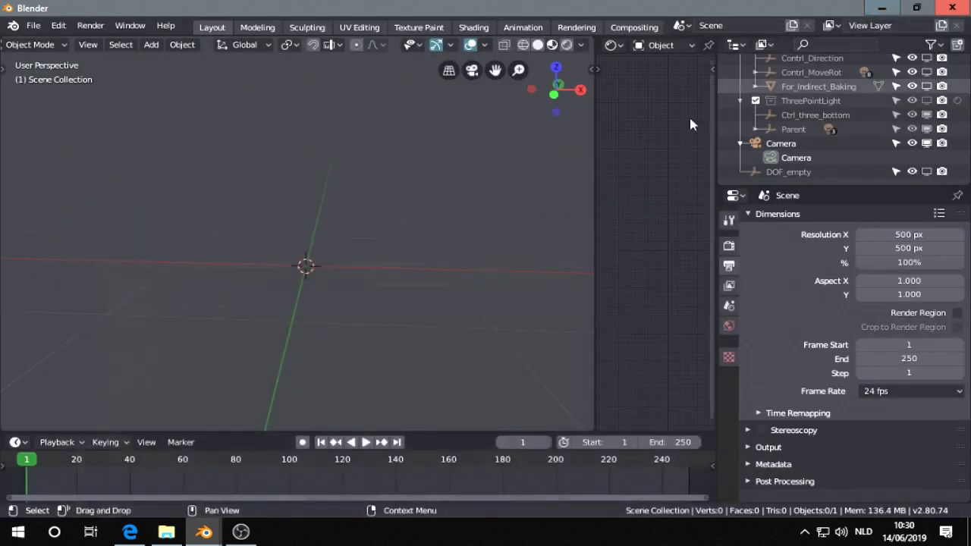
pyautogui.moveTo(345, 268)
pyautogui.mouseDown(button='middle')
pyautogui.moveTo(349, 258)
pyautogui.moveTo(354, 284)
pyautogui.mouseUp(button='middle')
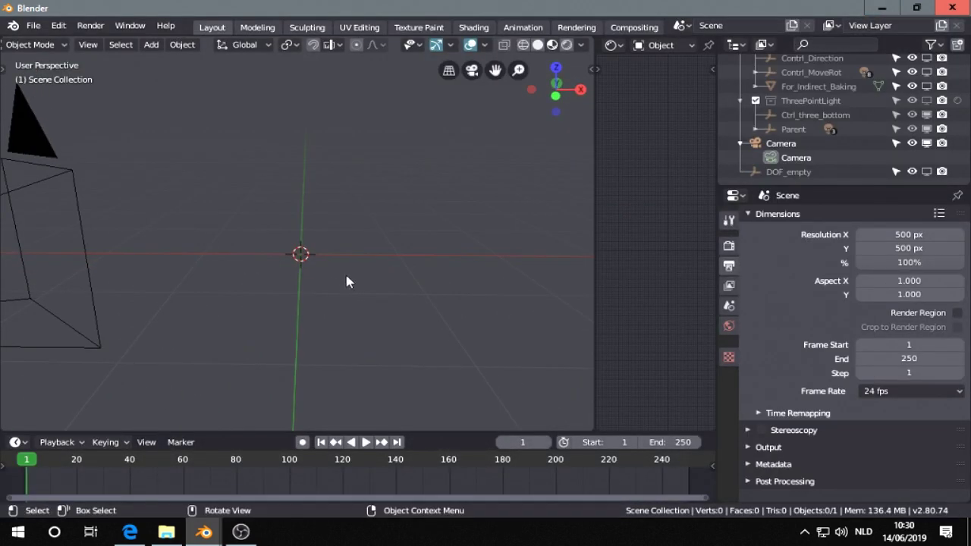
pyautogui.hotkey('shift', 'a')
pyautogui.moveTo(321, 228)
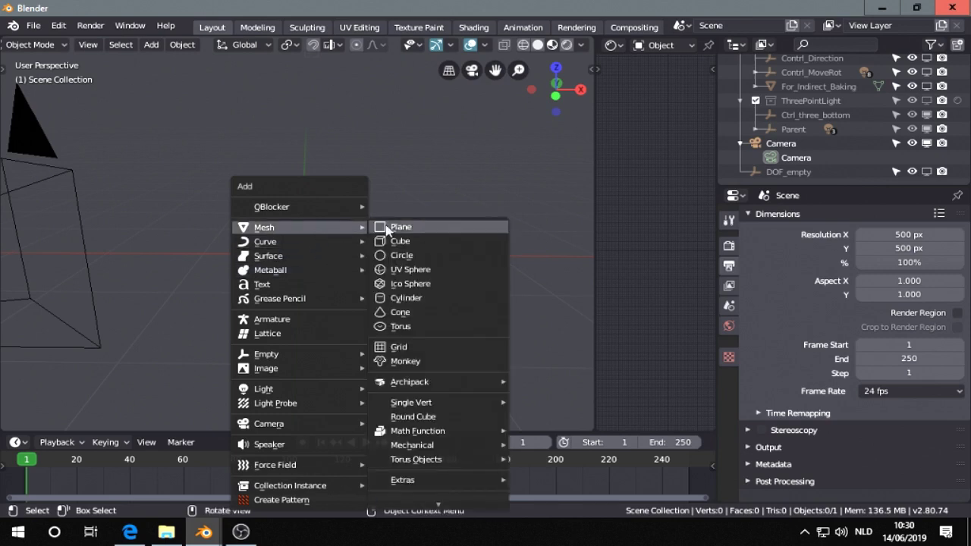
pyautogui.moveTo(412, 408)
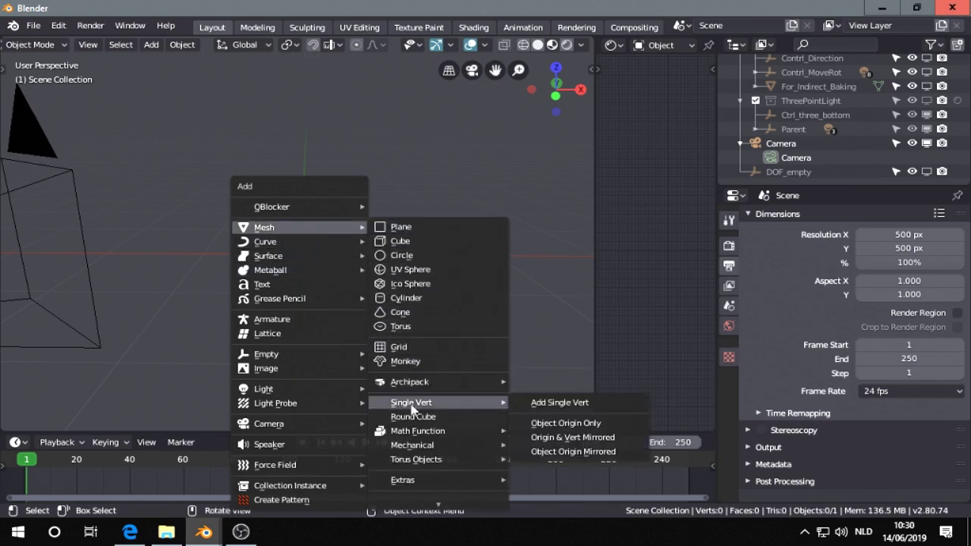
pyautogui.click(619, 408)
# Set a zoomed-in front orthographic view of the vertex with the sidebar shown
pyautogui.moveTo(276, 267); pyautogui.dragTo(285, 249, button='middle')
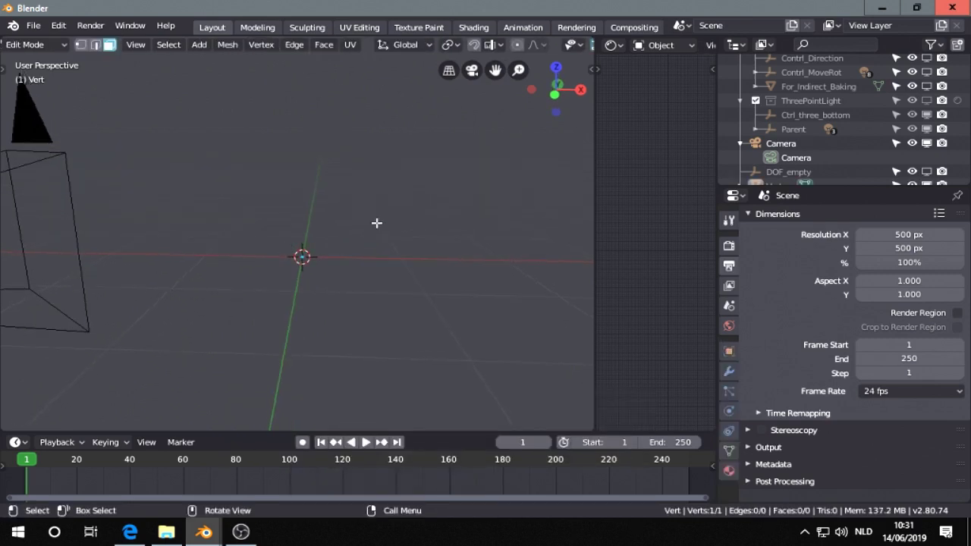
pyautogui.click(580, 89)
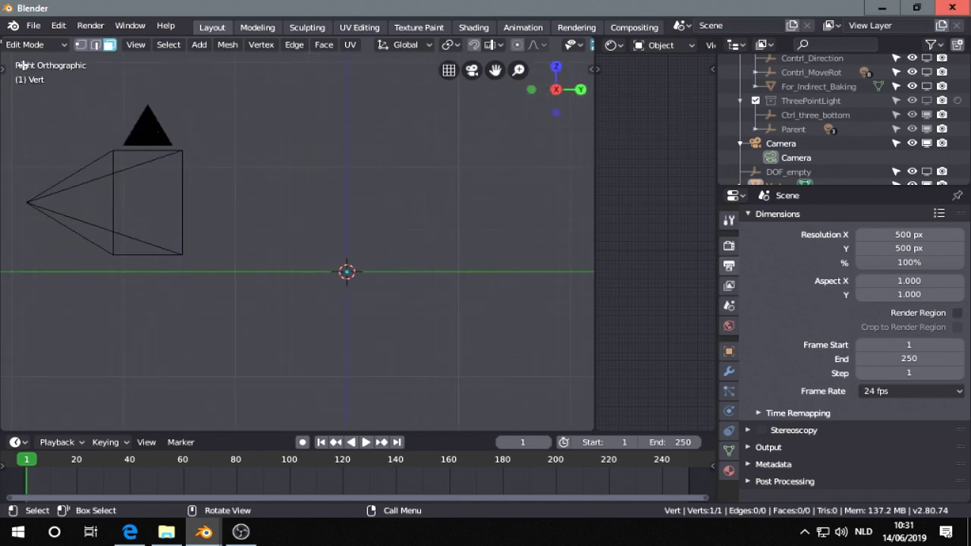
pyautogui.click(580, 90)
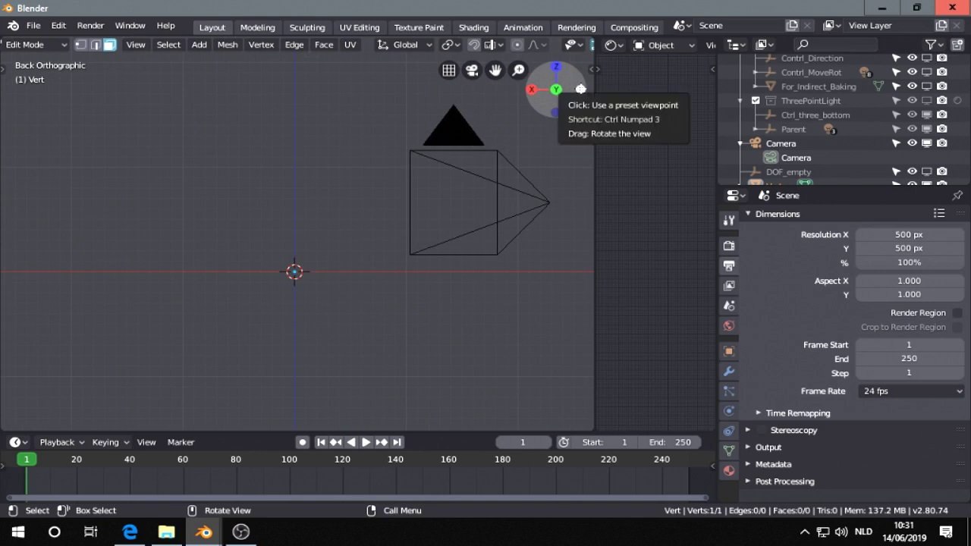
pyautogui.click(581, 90)
pyautogui.click(581, 90)
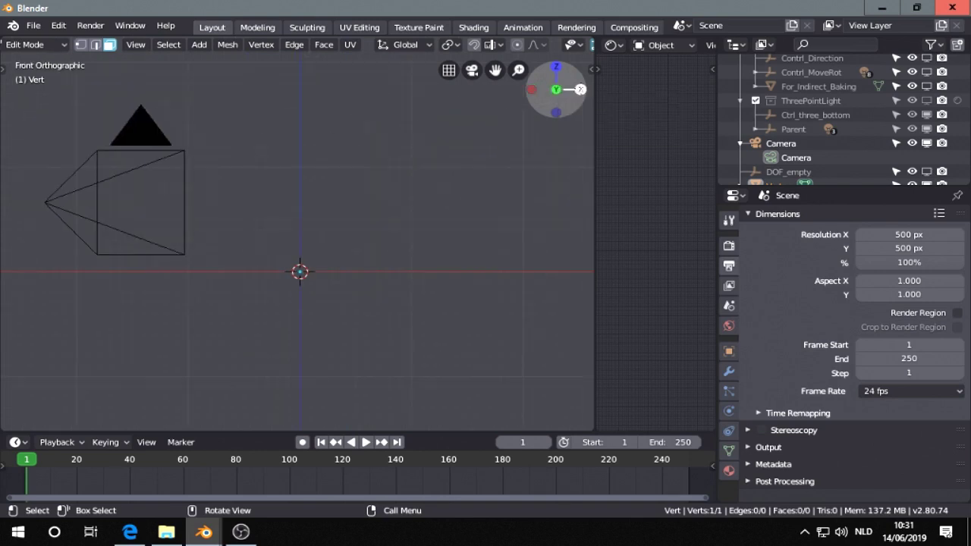
pyautogui.scroll(2, 386, 230)
pyautogui.keyDown('shift'); pyautogui.moveTo(390, 230); pyautogui.dragTo(392, 232, button='middle'); pyautogui.keyUp('shift')
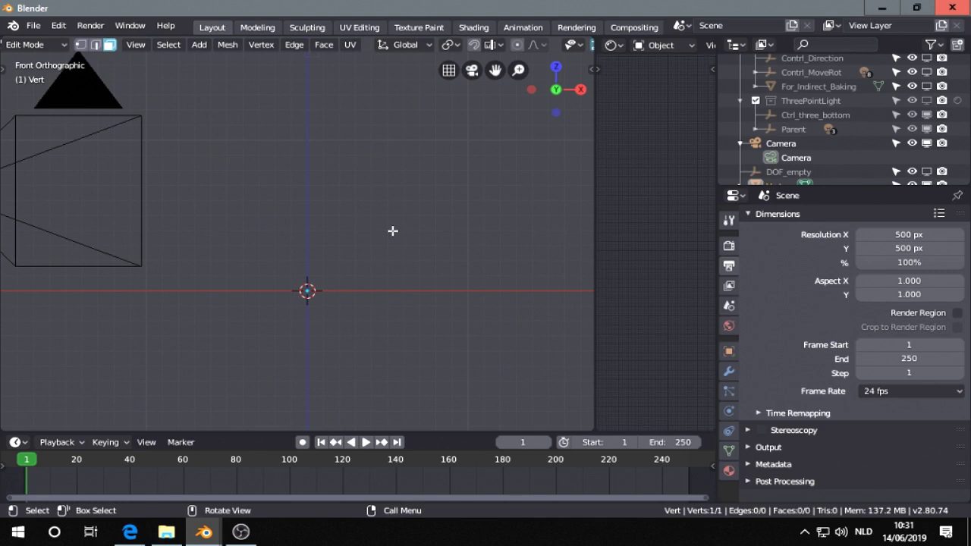
pyautogui.press('n')
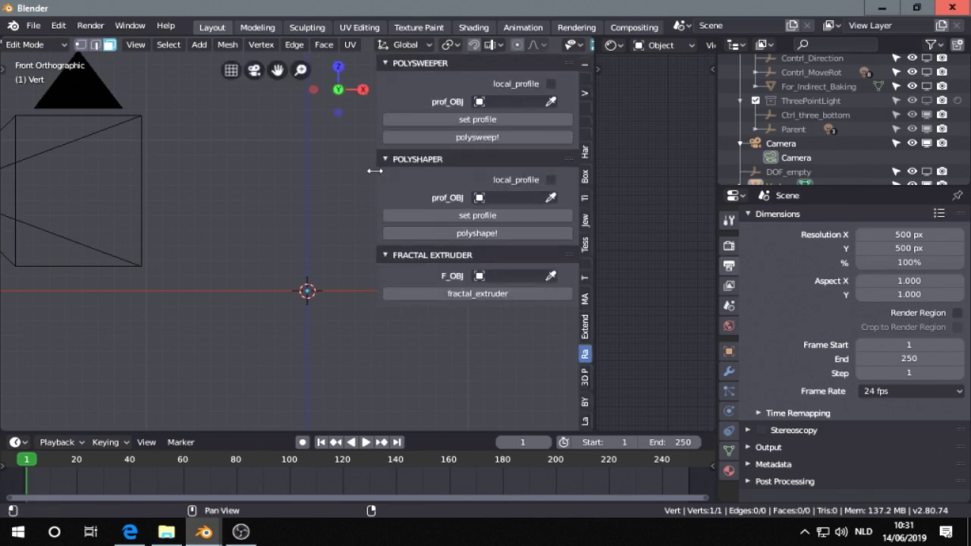
# Narrow the viewport sidebar and switch it to the Bsurfaces tab
pyautogui.moveTo(378, 171); pyautogui.dragTo(449, 170)
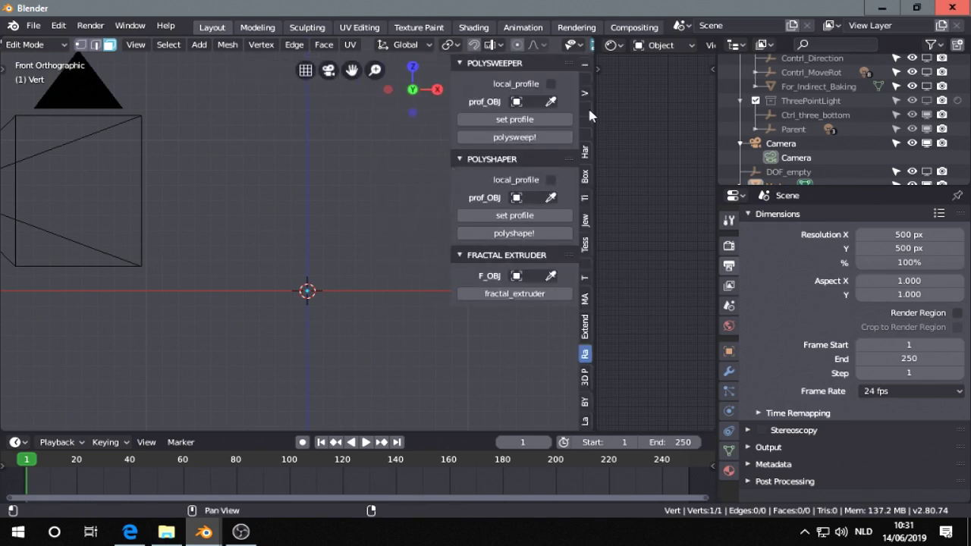
pyautogui.click(586, 263)
pyautogui.click(585, 189)
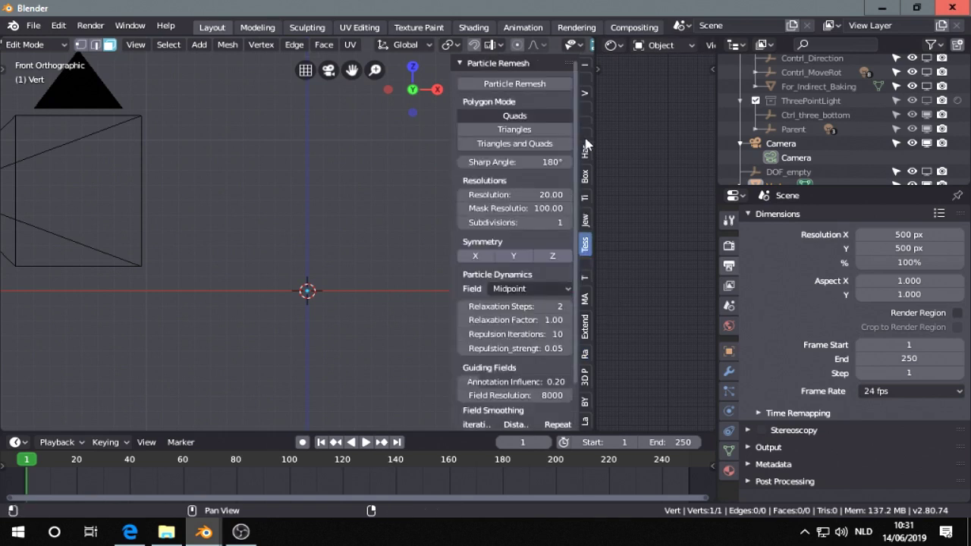
pyautogui.click(587, 135)
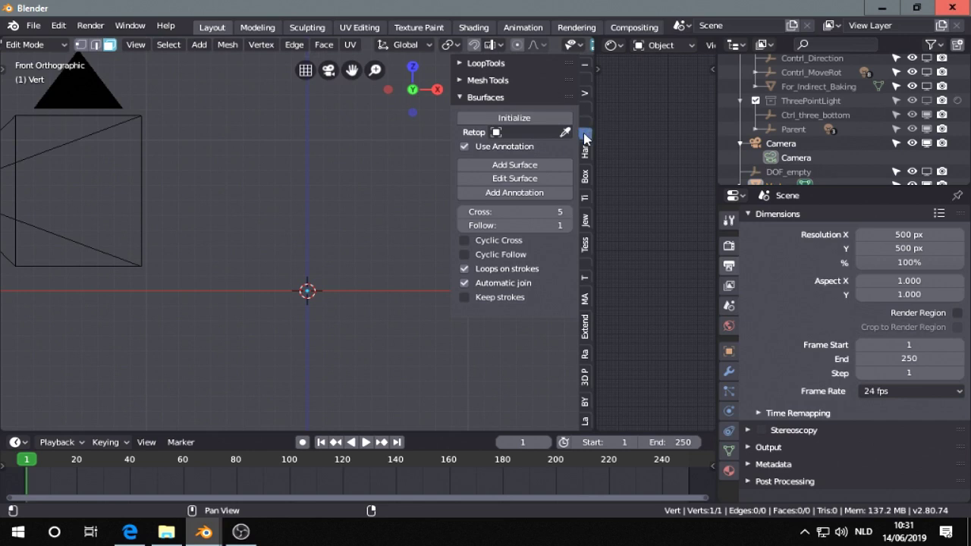
# Bring Preferences back and replace the 'extra' add-on search with 'bsu' to show Bsurfaces GPL Edition
pyautogui.moveTo(203, 531)
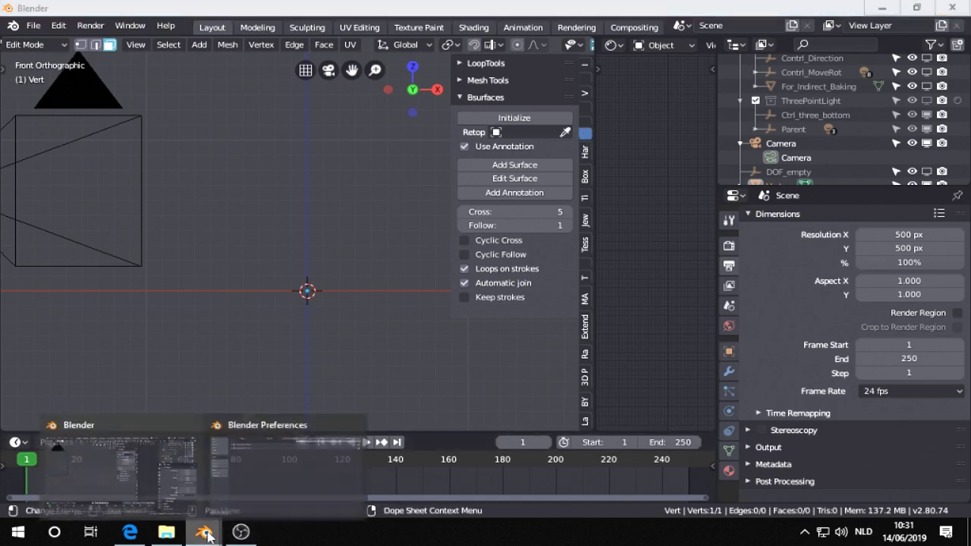
pyautogui.click(281, 467)
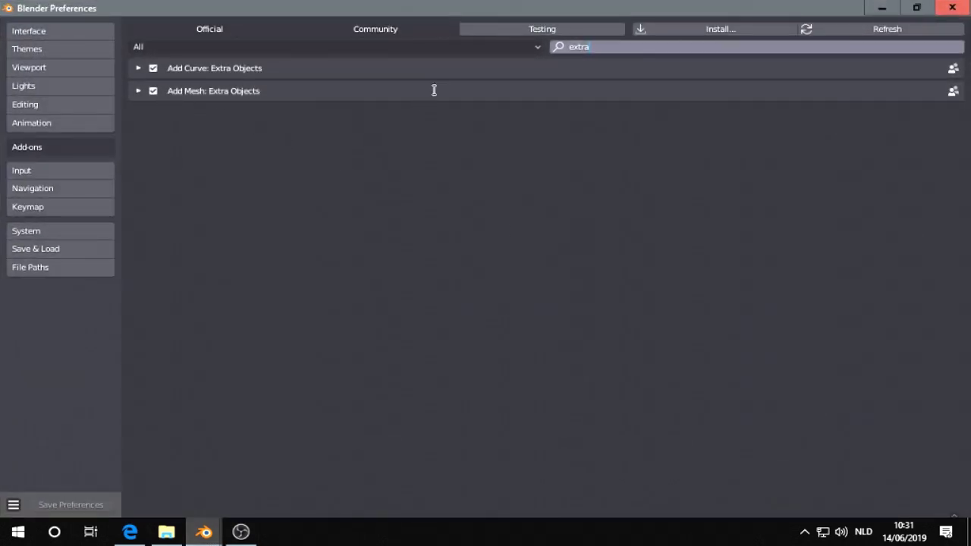
pyautogui.doubleClick(601, 53)
pyautogui.press('BackSpace')
pyautogui.write('bsurf')
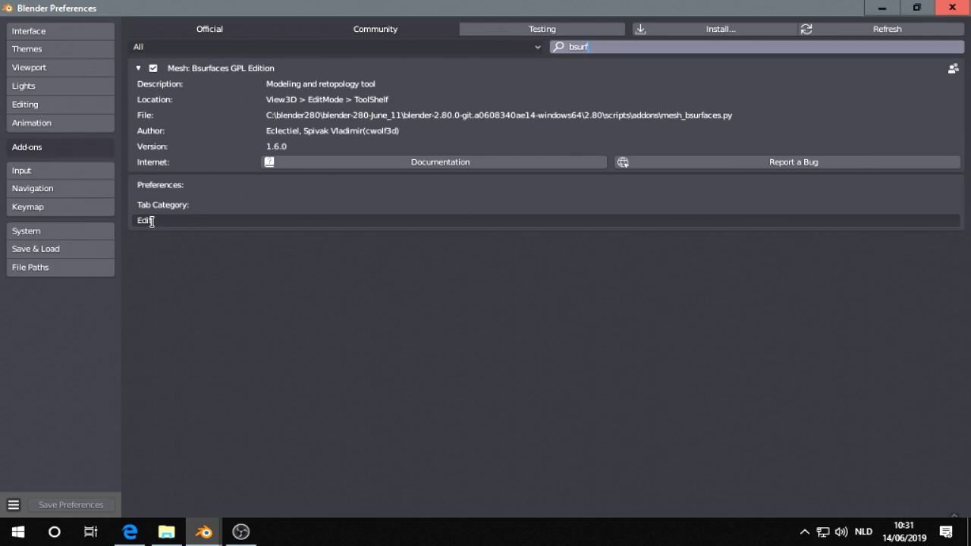
# Minimize Preferences and set the Bsurfaces retopology object to Vert by searching 've'
pyautogui.click(882, 8)
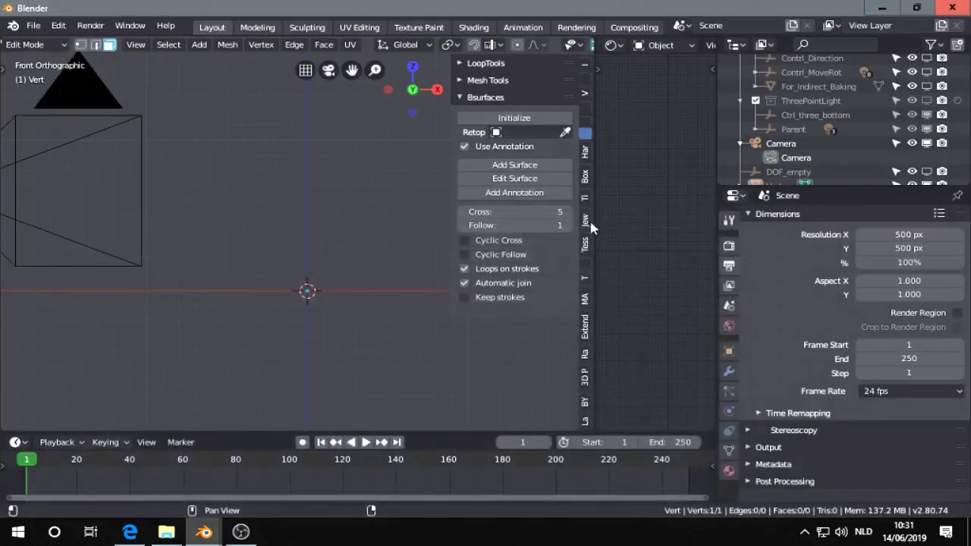
pyautogui.click(535, 133)
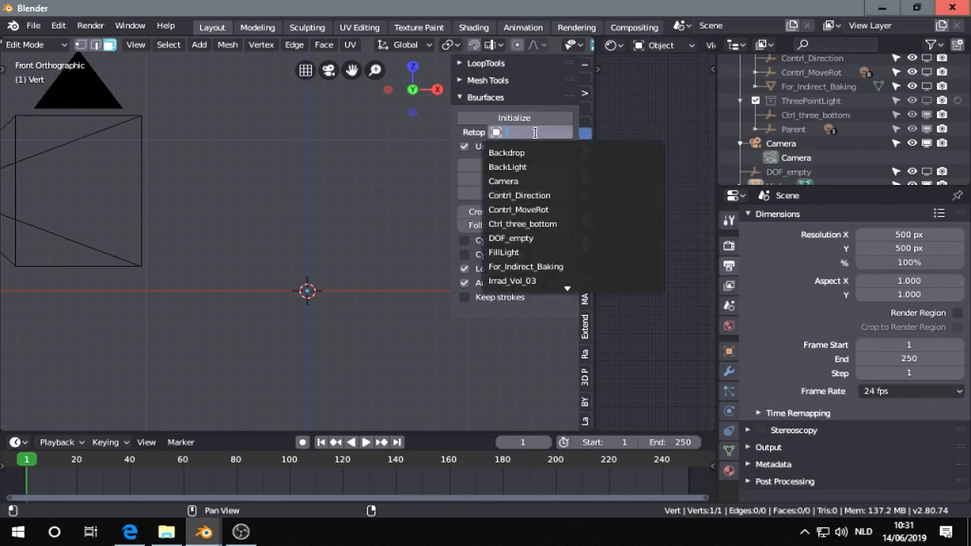
pyautogui.scroll(-4, 521, 255)
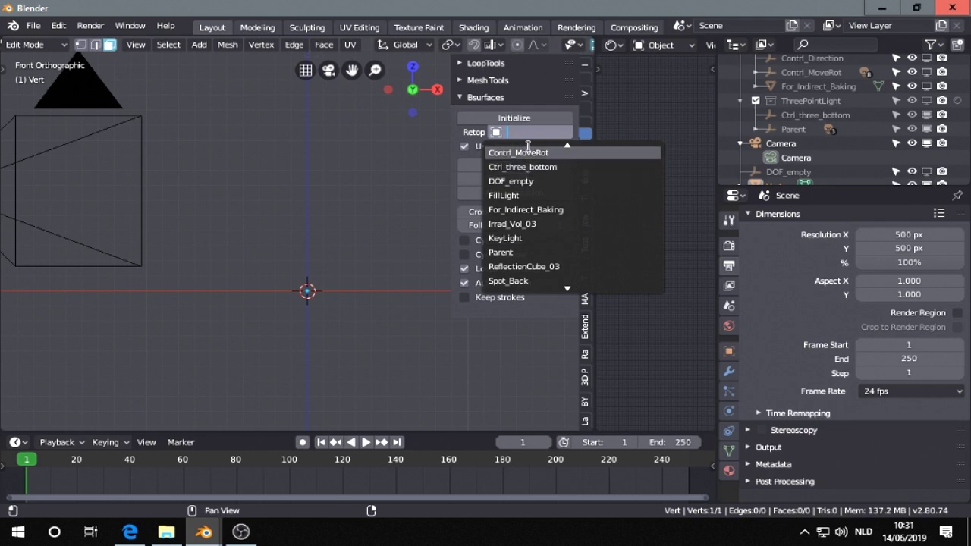
pyautogui.write('ver')
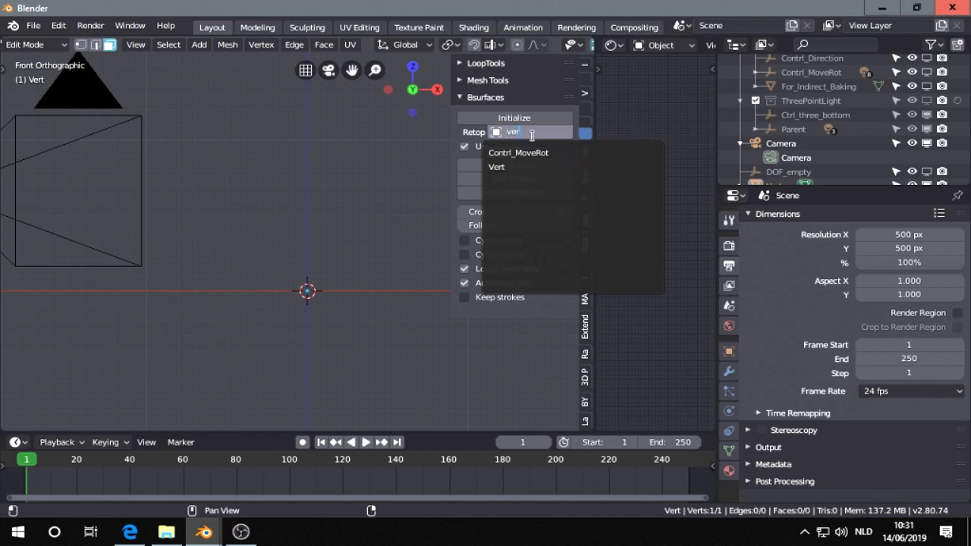
pyautogui.click(512, 166)
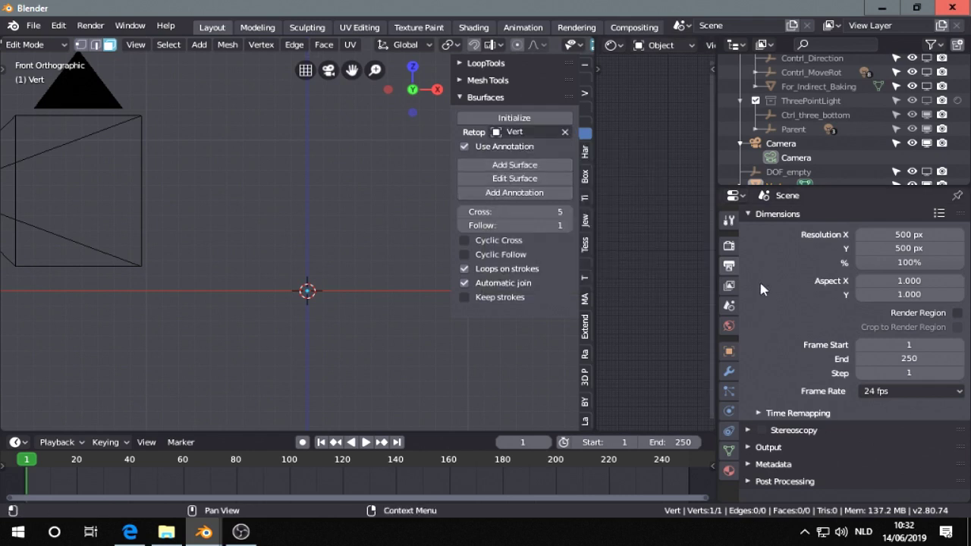
# Initialize Bsurfaces and set annotation stroke placement to 3D Cursor
pyautogui.click(729, 222)
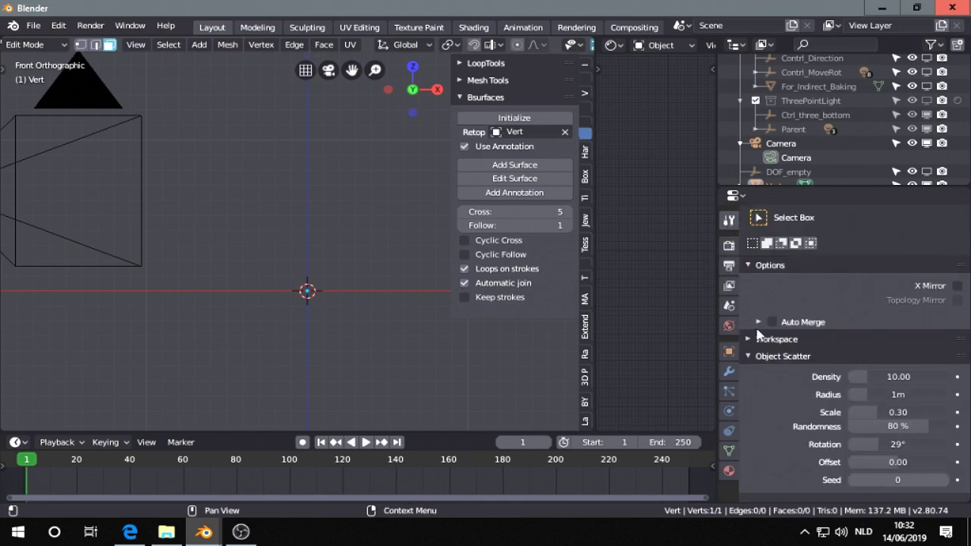
pyautogui.click(505, 120)
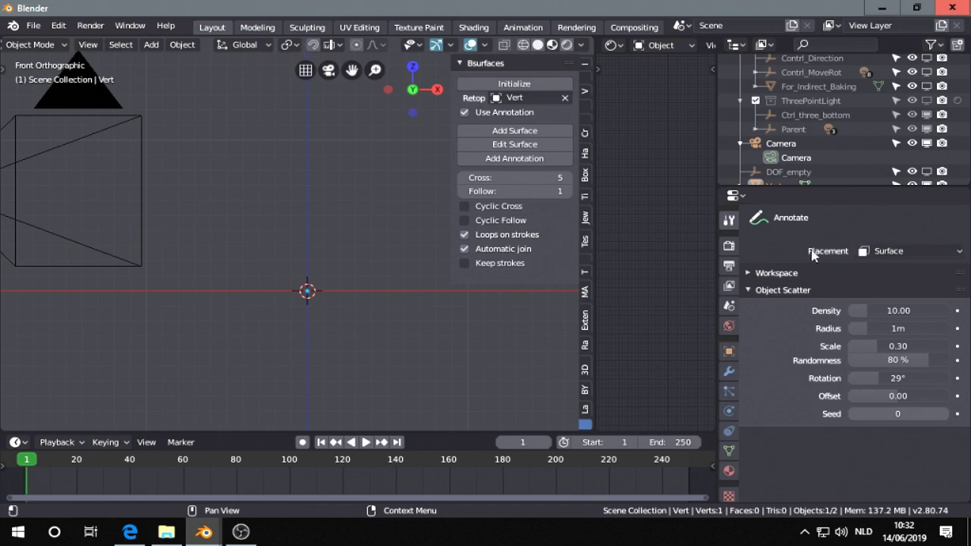
pyautogui.click(896, 253)
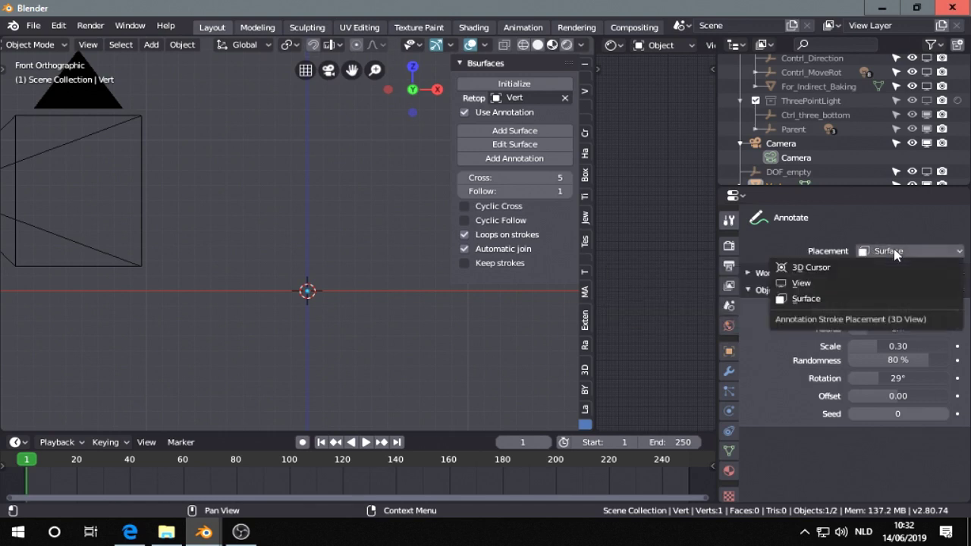
pyautogui.click(830, 269)
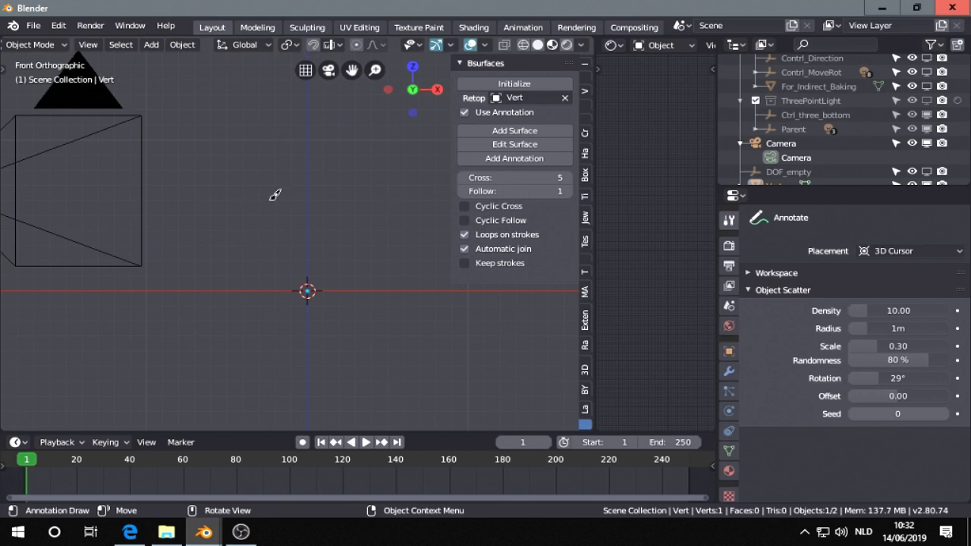
# Zoom out and pan the front view to clear space for drawing strokes
pyautogui.scroll(-3, 281, 201)
pyautogui.keyDown('shift'); pyautogui.moveTo(282, 197); pyautogui.dragTo(267, 212, button='middle'); pyautogui.keyUp('shift')
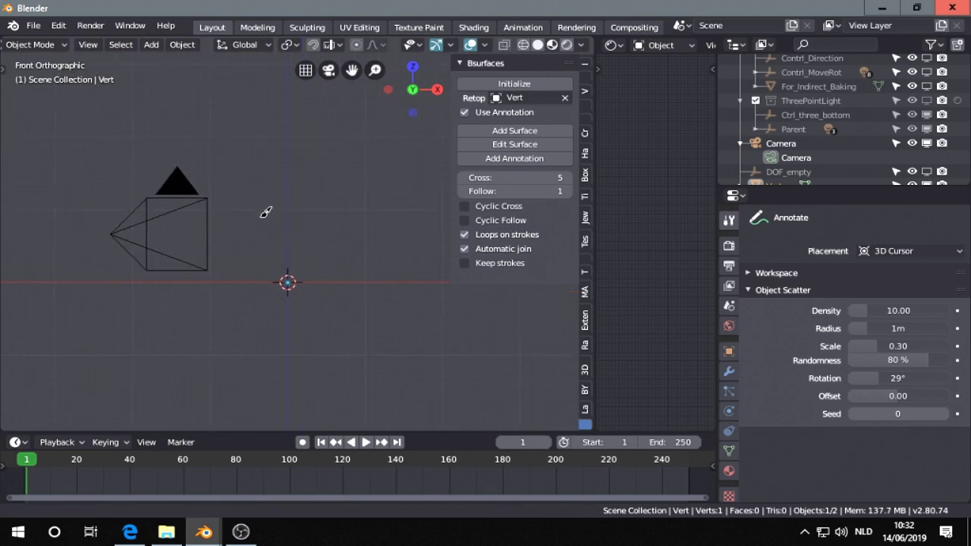
pyautogui.scroll(1, 265, 201)
pyautogui.scroll(-1, 265, 158)
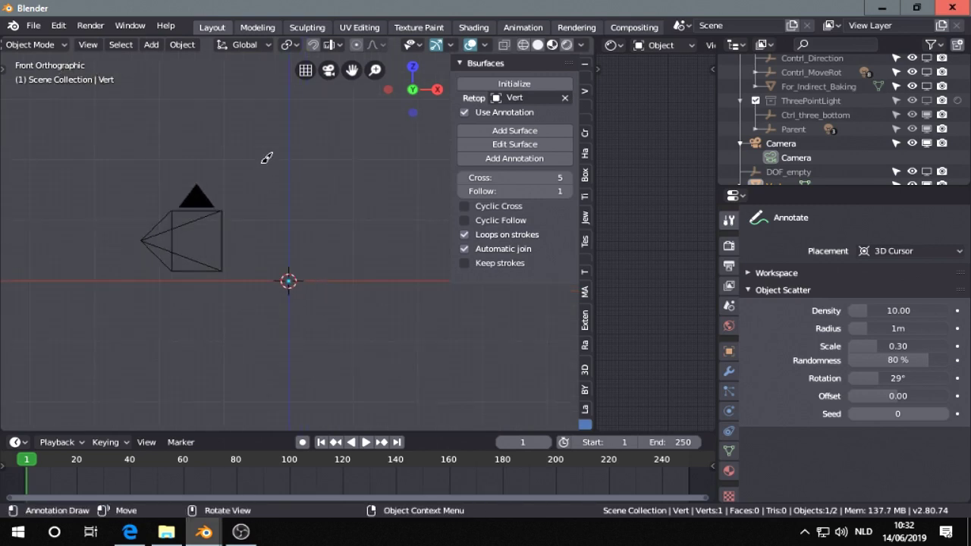
pyautogui.scroll(1, 266, 157)
pyautogui.scroll(-2, 269, 144)
pyautogui.keyDown('shift'); pyautogui.scroll(2, 293, 171); pyautogui.keyUp('shift')
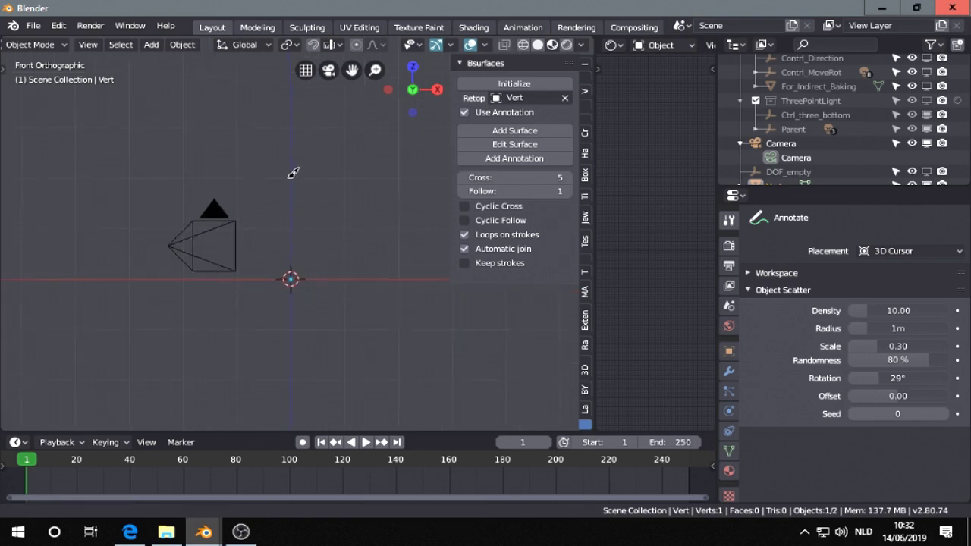
# Draw four vertical vase profile strokes from the front, right, back and left views
pyautogui.moveTo(269, 148)
pyautogui.mouseDown()
pyautogui.moveTo(274, 179)
pyautogui.moveTo(247, 241)
pyautogui.moveTo(269, 291)
pyautogui.mouseUp()
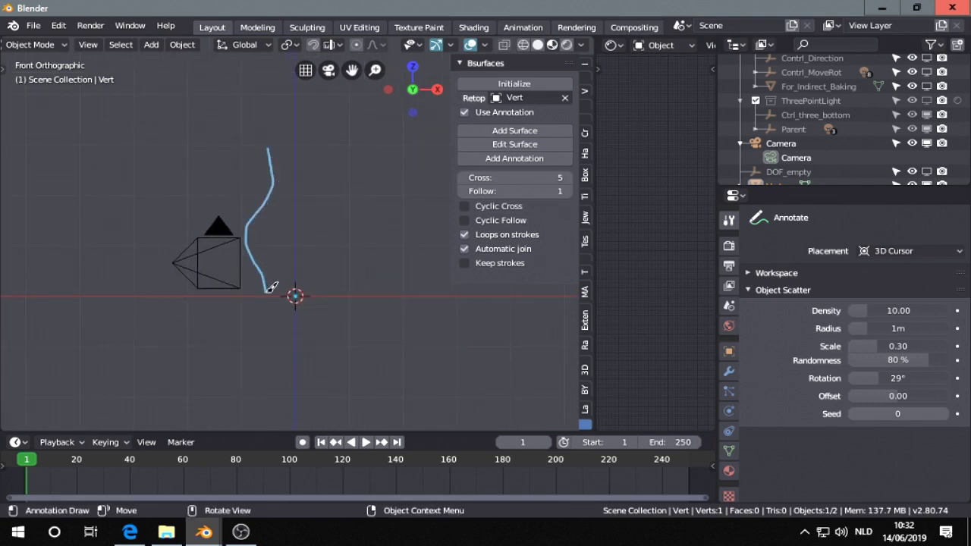
pyautogui.click(437, 89)
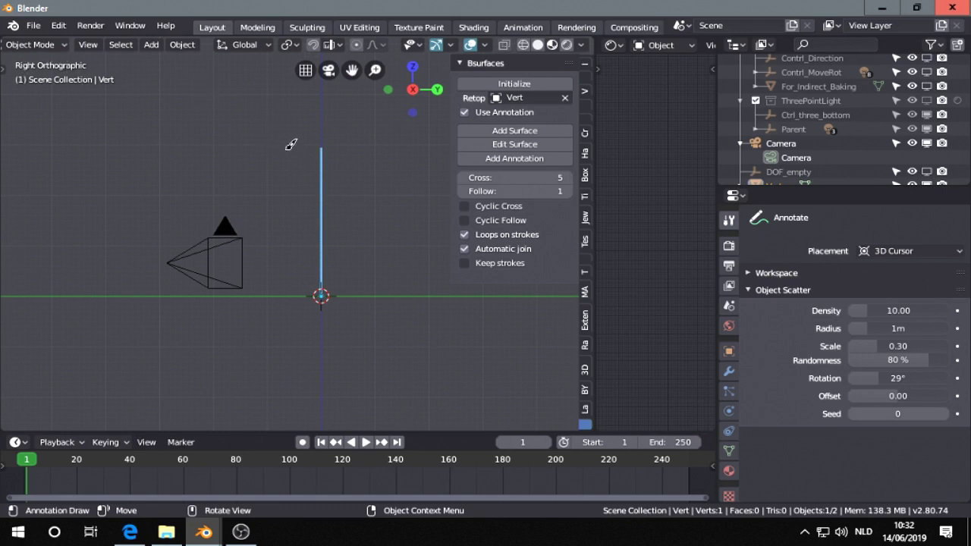
pyautogui.moveTo(295, 142)
pyautogui.mouseDown()
pyautogui.moveTo(278, 199)
pyautogui.moveTo(255, 233)
pyautogui.moveTo(276, 246)
pyautogui.moveTo(287, 292)
pyautogui.mouseUp()
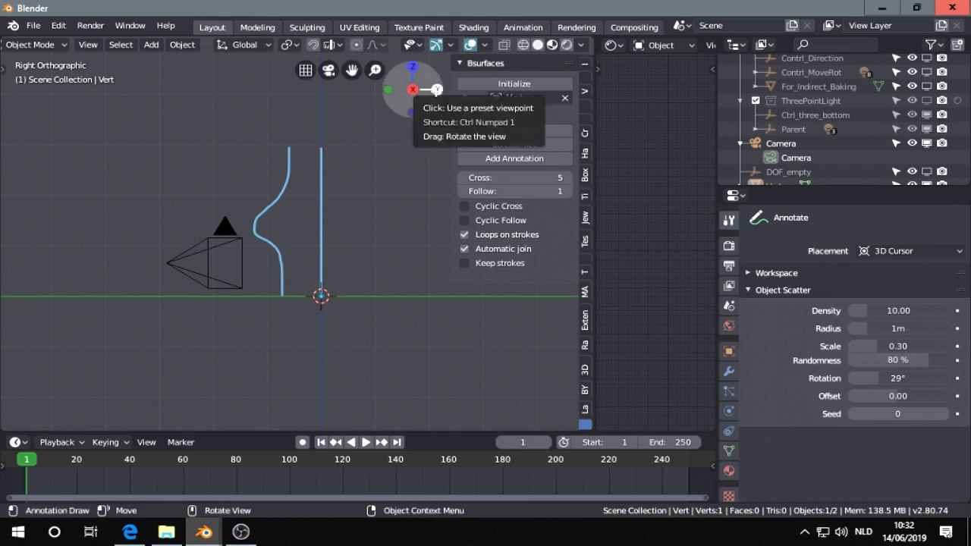
pyautogui.click(437, 90)
pyautogui.moveTo(264, 148)
pyautogui.mouseDown()
pyautogui.moveTo(264, 197)
pyautogui.moveTo(231, 228)
pyautogui.moveTo(260, 292)
pyautogui.mouseUp()
pyautogui.click(437, 90)
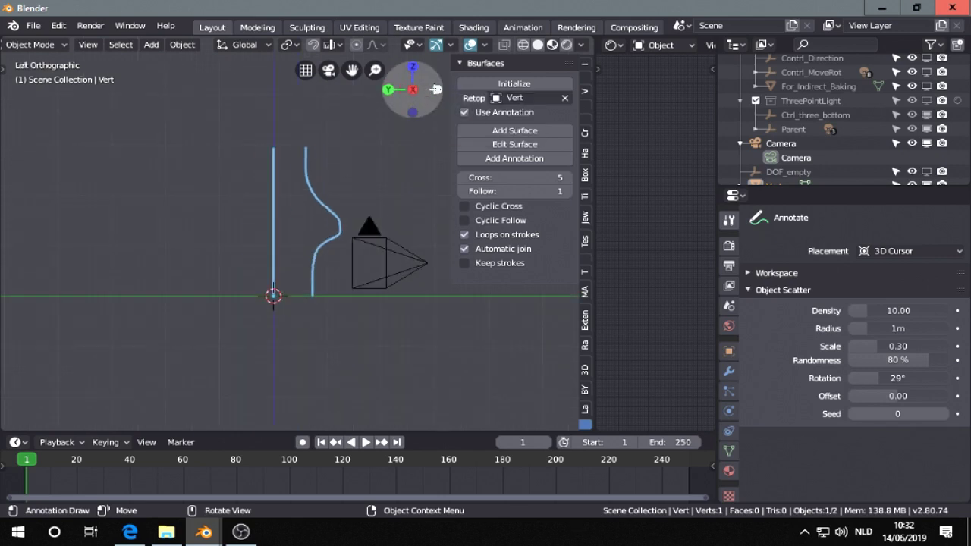
pyautogui.moveTo(247, 139)
pyautogui.mouseDown()
pyautogui.moveTo(240, 178)
pyautogui.moveTo(205, 224)
pyautogui.moveTo(232, 262)
pyautogui.moveTo(237, 289)
pyautogui.mouseUp()
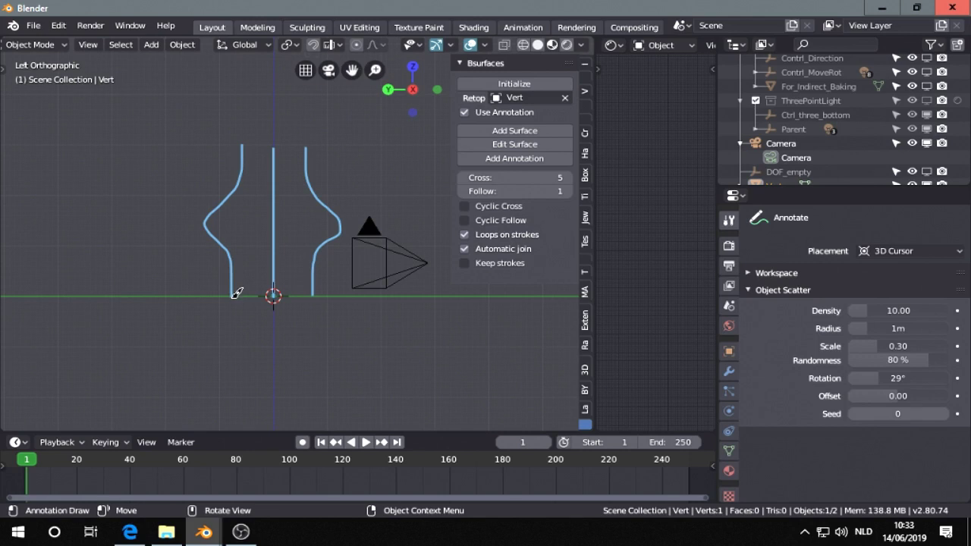
pyautogui.moveTo(221, 174)
pyautogui.mouseDown(button='middle')
pyautogui.moveTo(235, 225)
pyautogui.moveTo(171, 243)
pyautogui.mouseUp(button='middle')
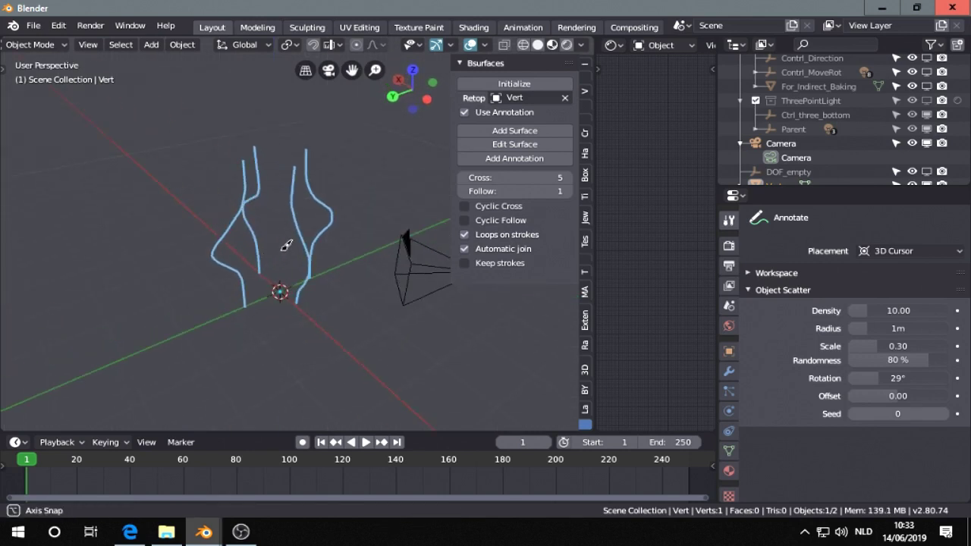
pyautogui.moveTo(287, 245)
pyautogui.mouseDown(button='middle')
pyautogui.moveTo(204, 210)
pyautogui.moveTo(283, 187)
pyautogui.mouseUp(button='middle')
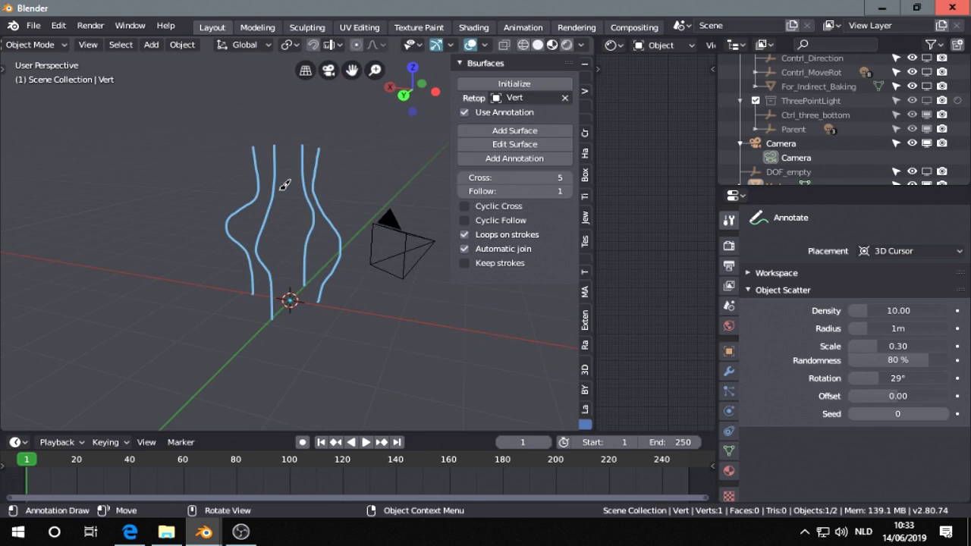
# Convert the annotation strokes into a Bsurfaces mesh with Cross 5 and Follow 4 subdivisions
pyautogui.click(516, 131)
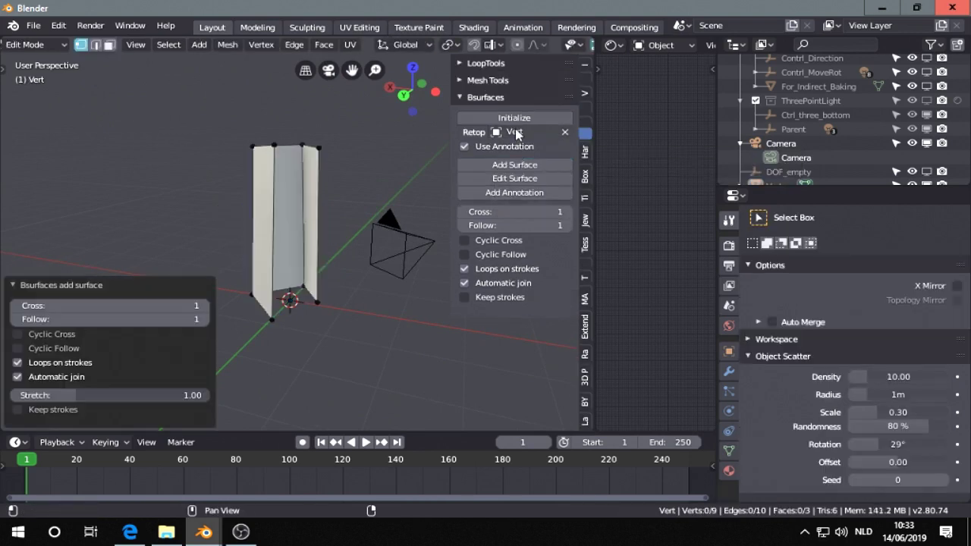
pyautogui.moveTo(360, 183); pyautogui.dragTo(347, 210, button='middle')
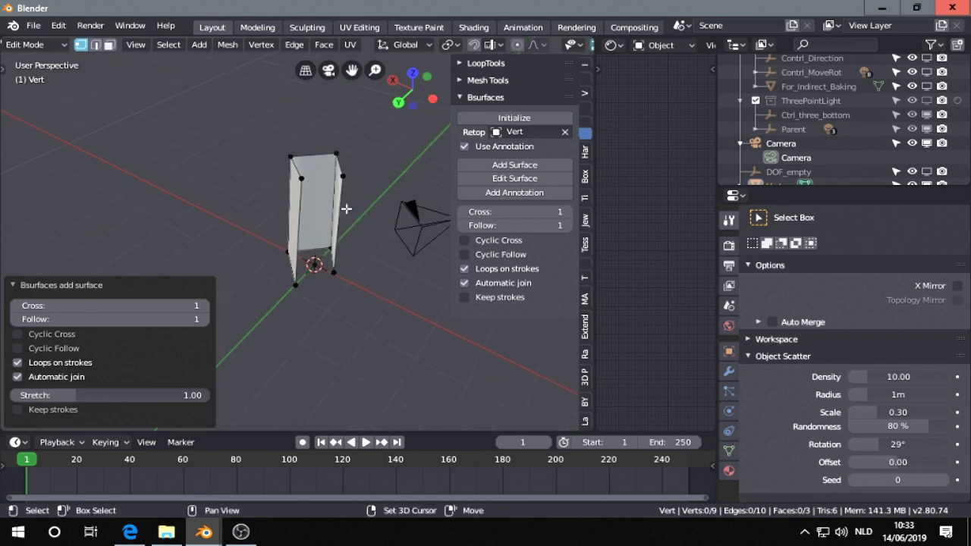
pyautogui.click(204, 307)
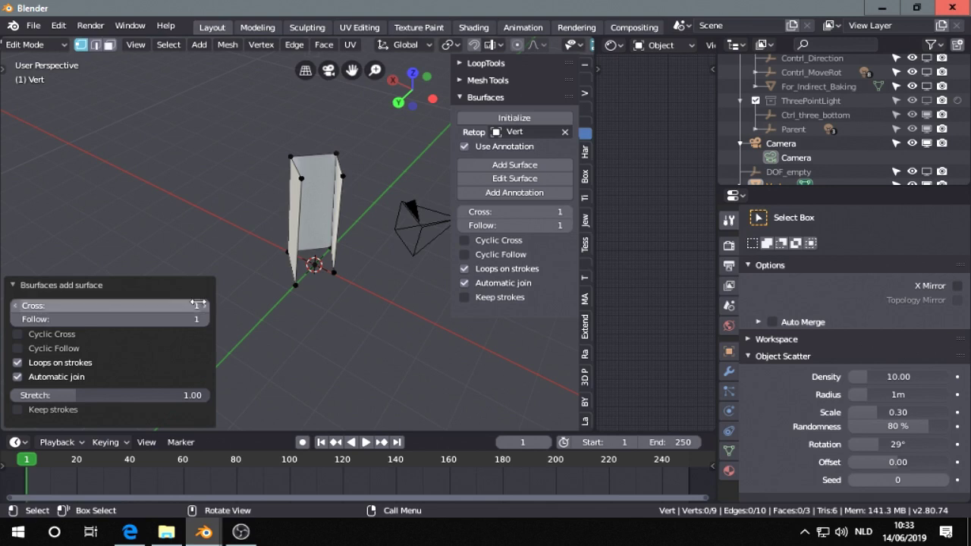
pyautogui.click(205, 306)
pyautogui.click(205, 306)
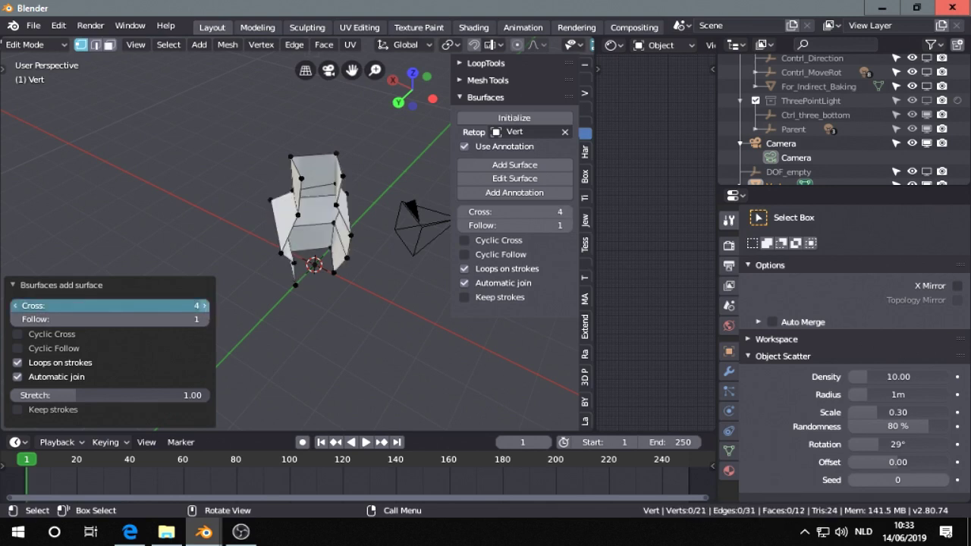
pyautogui.click(205, 307)
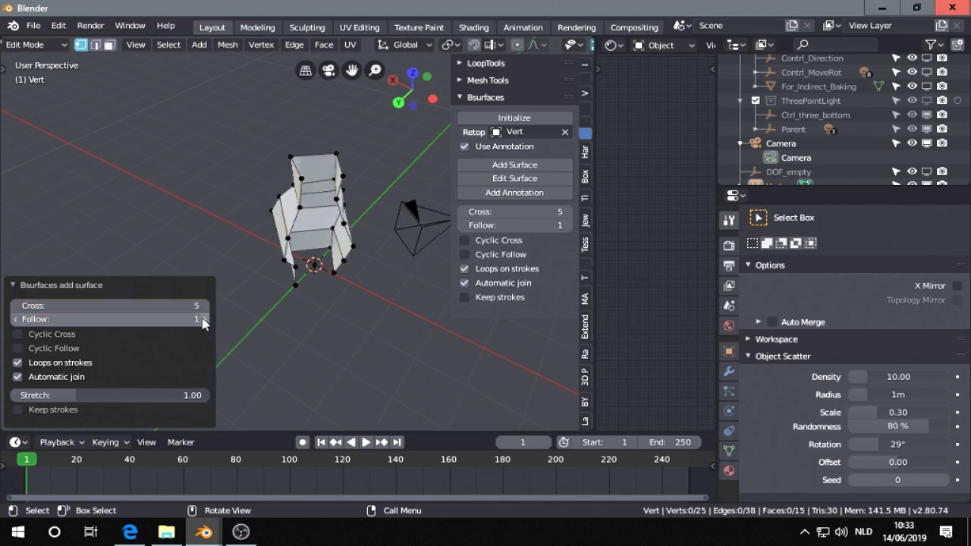
pyautogui.click(205, 319)
pyautogui.click(205, 319)
pyautogui.click(205, 319)
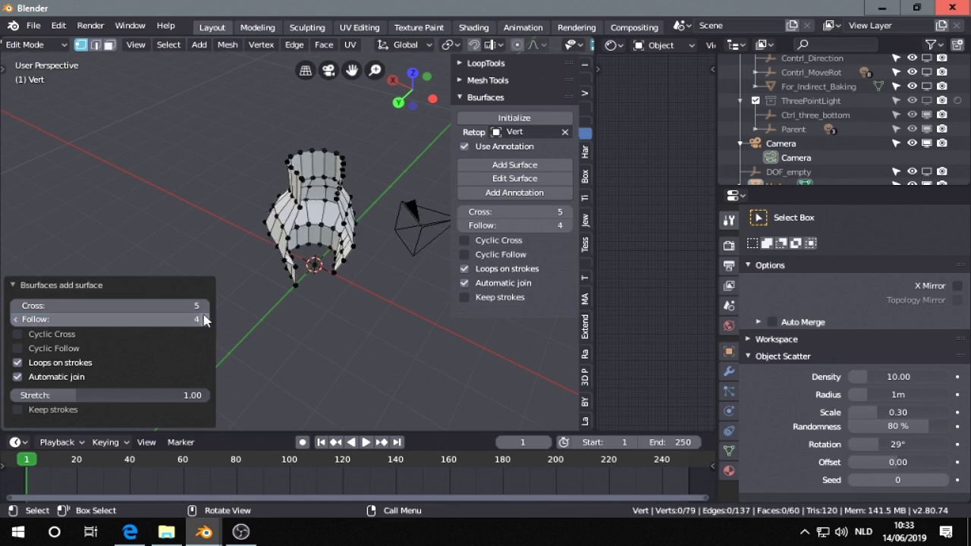
# Close the surface with Cyclic Cross and raise subdivisions to Cross 9, Follow 5
pyautogui.click(204, 306)
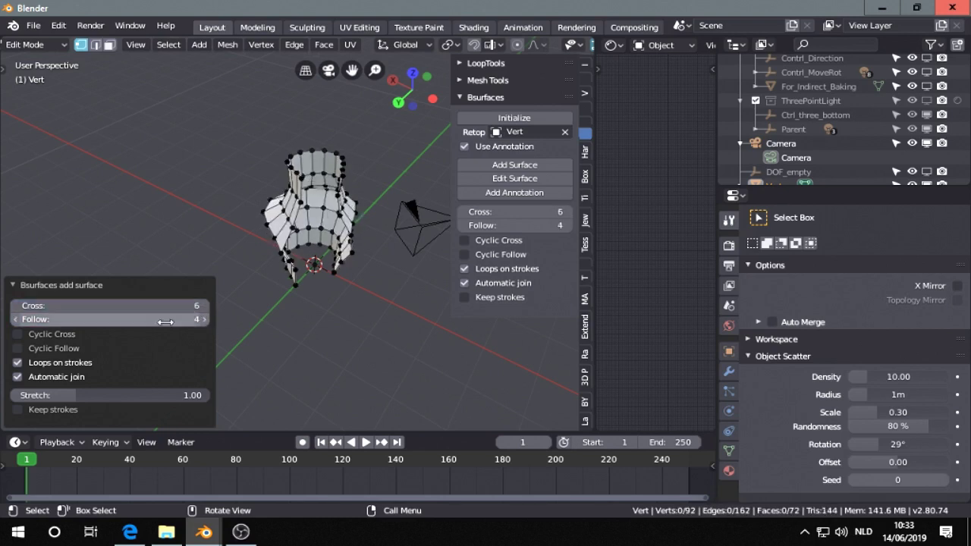
pyautogui.click(19, 335)
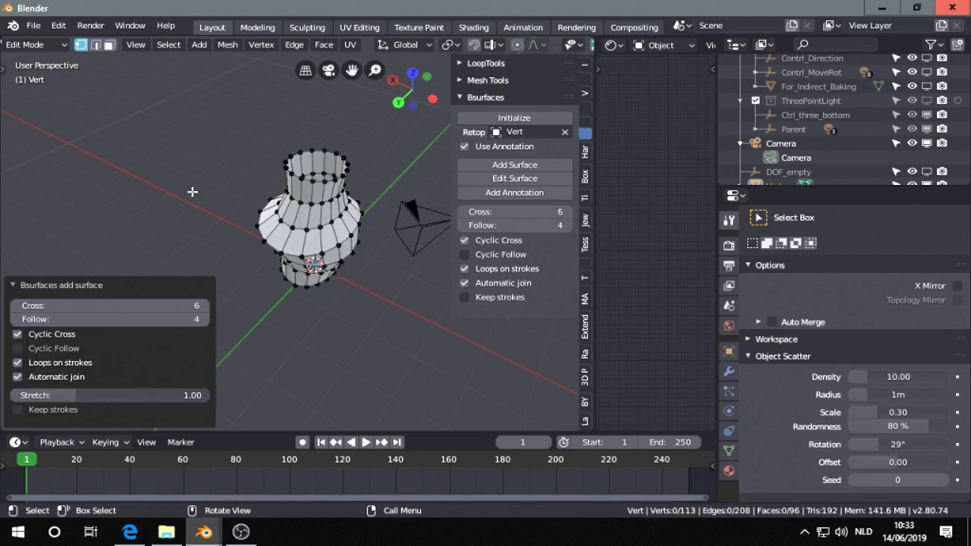
pyautogui.moveTo(193, 190); pyautogui.dragTo(342, 159, button='middle')
pyautogui.click(205, 306)
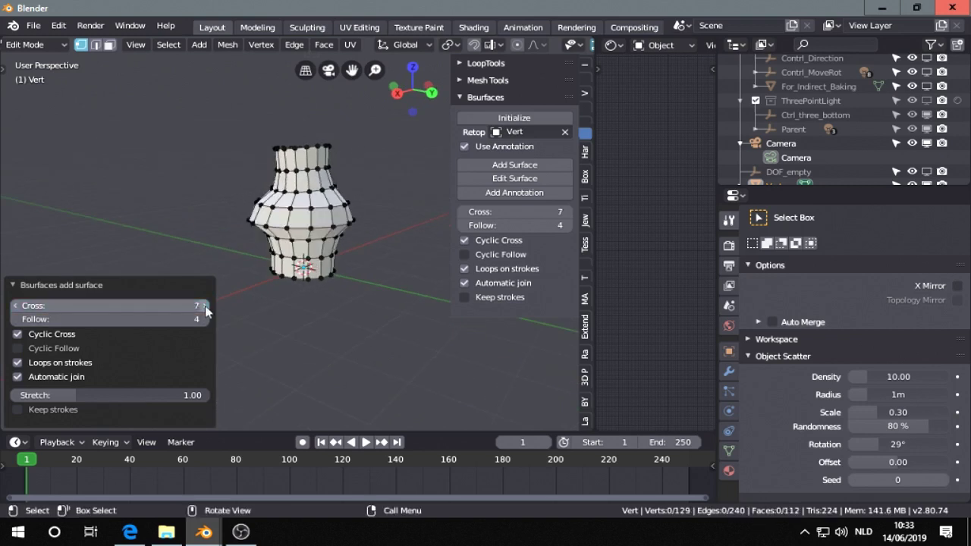
pyautogui.click(204, 306)
pyautogui.click(204, 306)
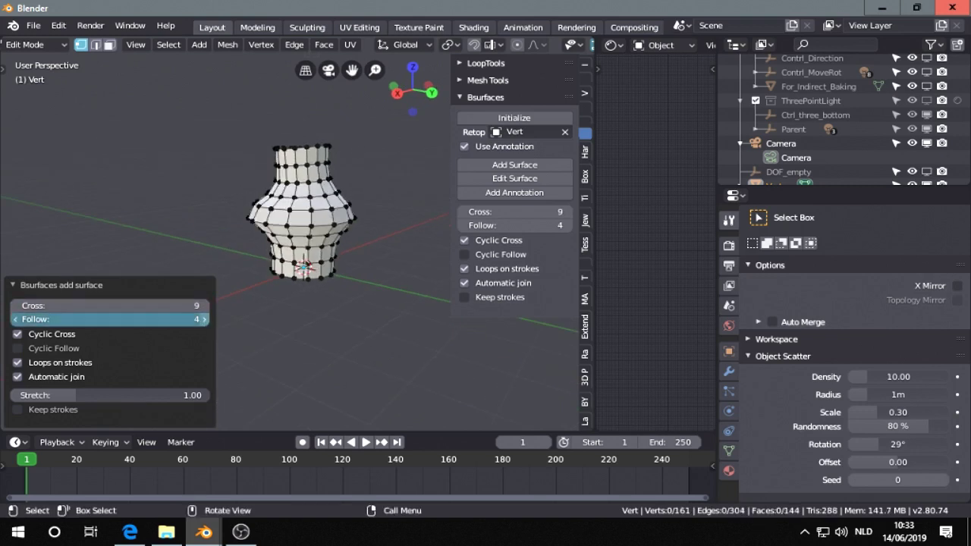
pyautogui.click(204, 320)
pyautogui.moveTo(222, 213); pyautogui.dragTo(275, 221, button='middle')
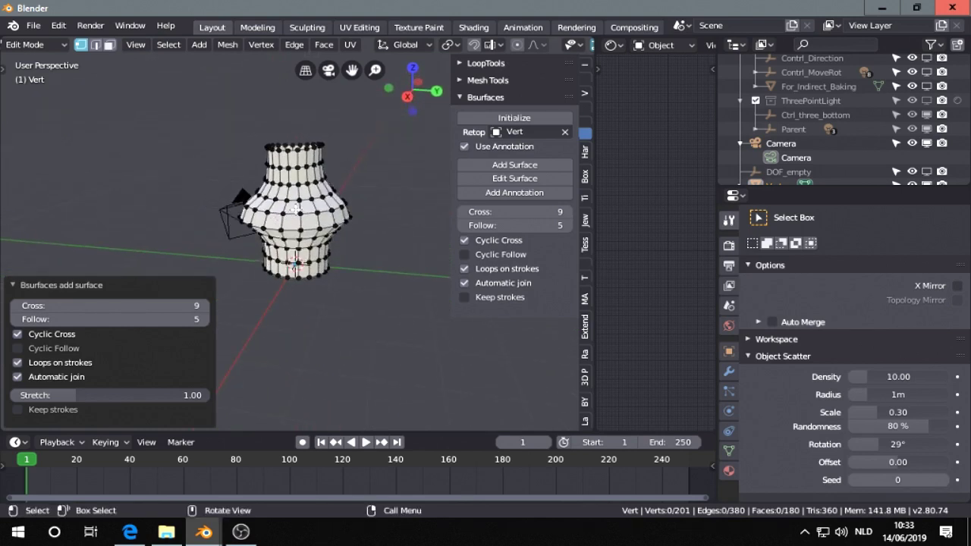
pyautogui.moveTo(302, 165); pyautogui.dragTo(316, 163, button='middle')
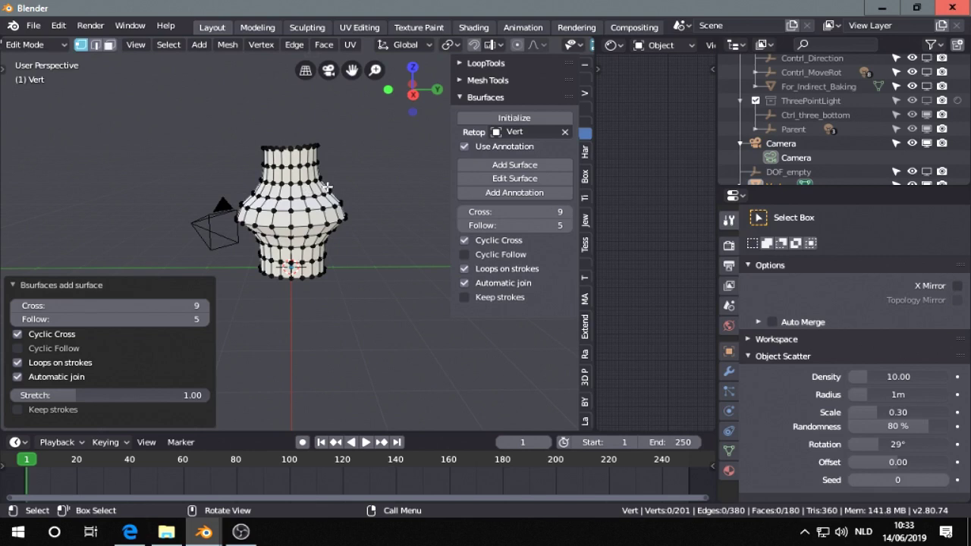
# Return the vase to Object Mode and add a Subdivision Surface modifier (Viewport 1, Render 2)
pyautogui.hotkey('ctrl', 'Tab')
pyautogui.click(207, 188)
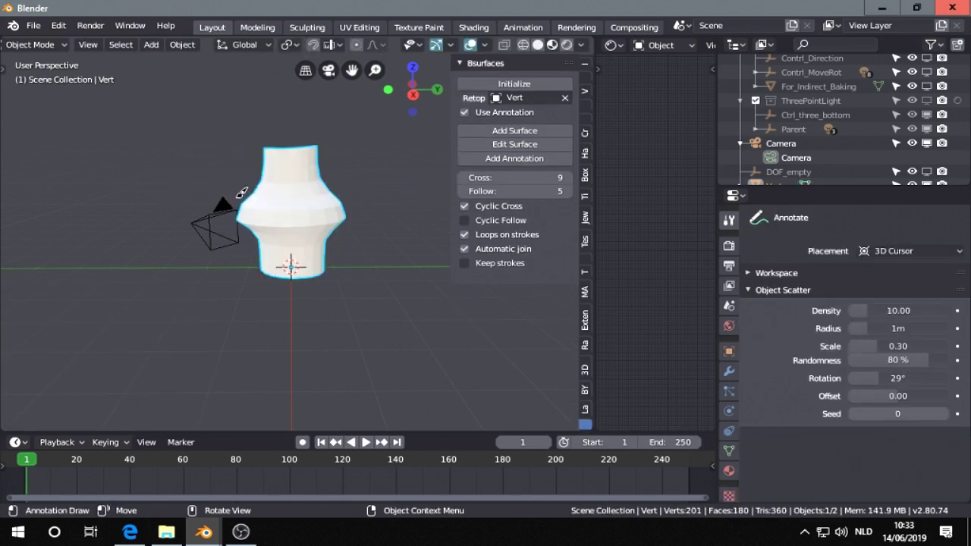
pyautogui.moveTo(282, 262)
pyautogui.mouseDown(button='middle')
pyautogui.moveTo(282, 190)
pyautogui.moveTo(280, 204)
pyautogui.mouseUp(button='middle')
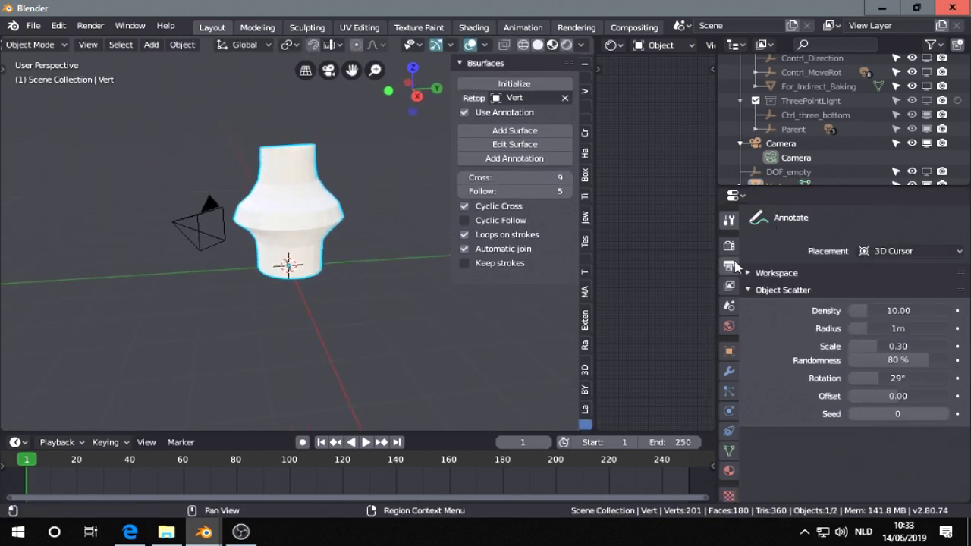
pyautogui.click(729, 369)
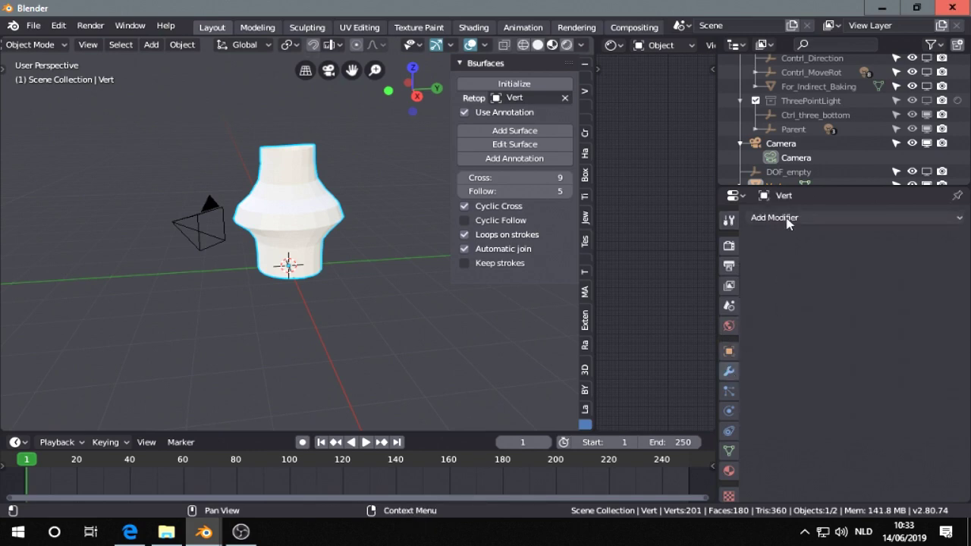
pyautogui.click(764, 218)
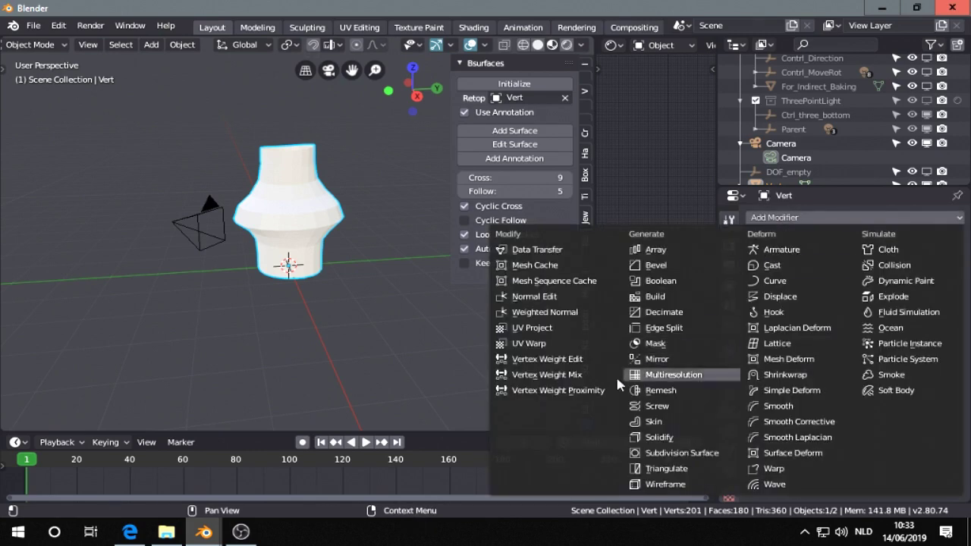
pyautogui.click(670, 455)
# Assign the material named Material to the vase and apply auto smooth shading
pyautogui.hotkey('shift', 'q')
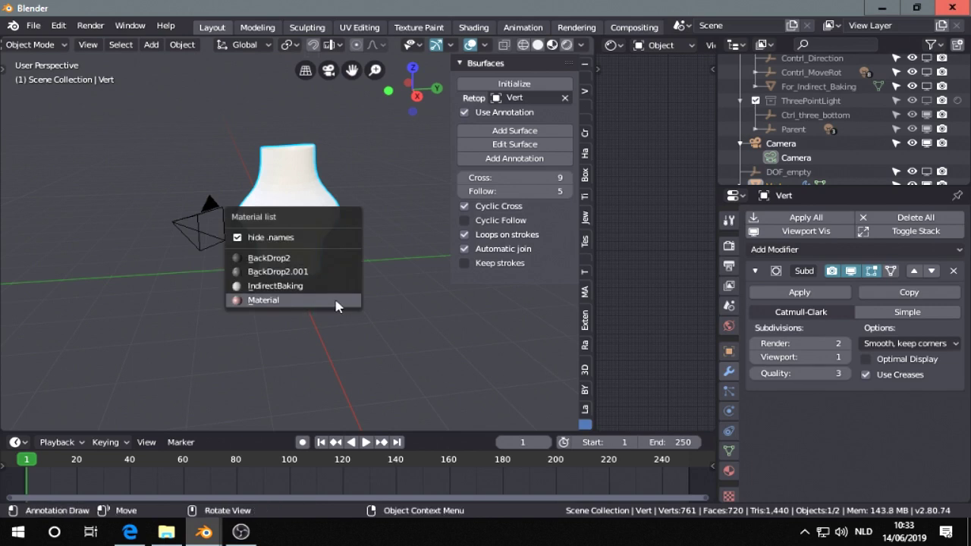
pyautogui.click(336, 301)
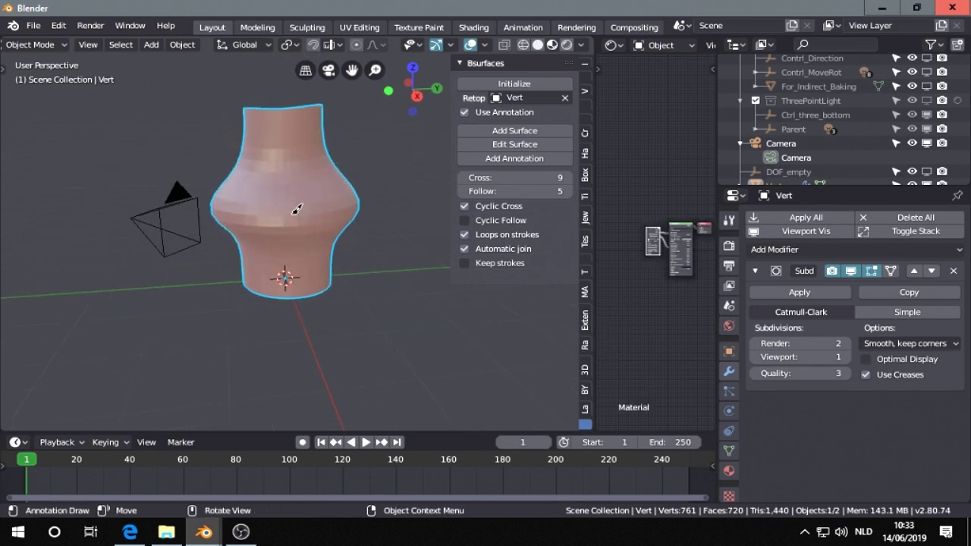
pyautogui.press('q')
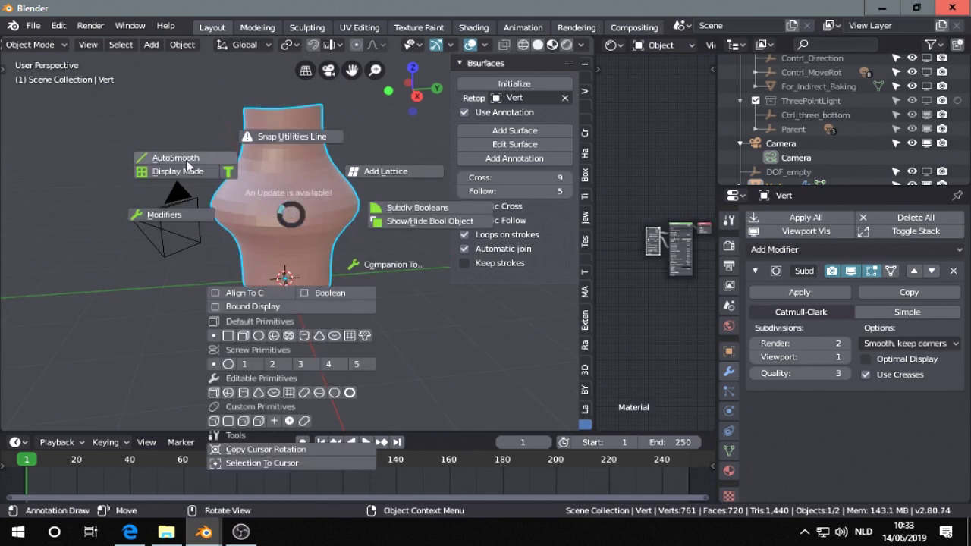
pyautogui.click(188, 166)
pyautogui.moveTo(271, 195); pyautogui.dragTo(530, 270, button='middle')
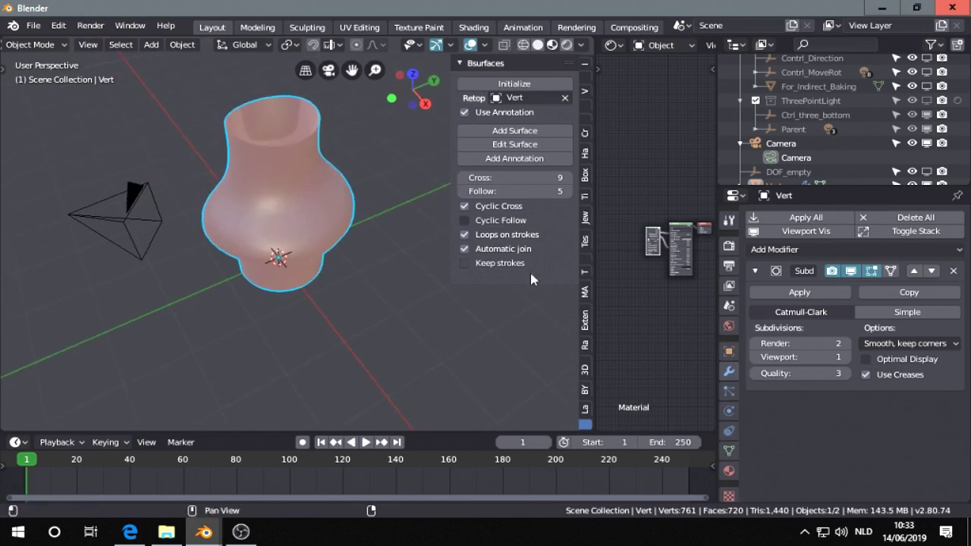
# Add a Solidify modifier below Subdivision Surface, giving 0.01 m thickness with offset -1
pyautogui.click(785, 250)
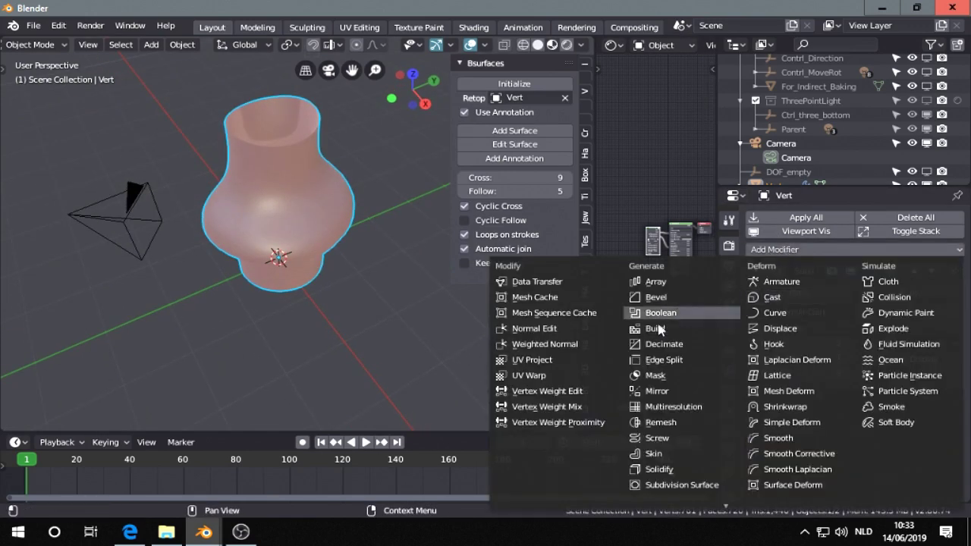
pyautogui.click(658, 469)
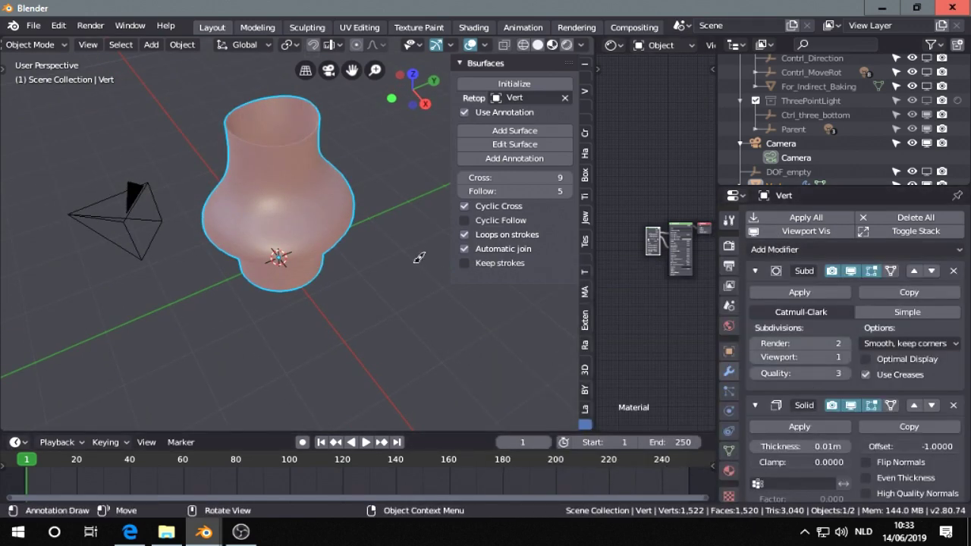